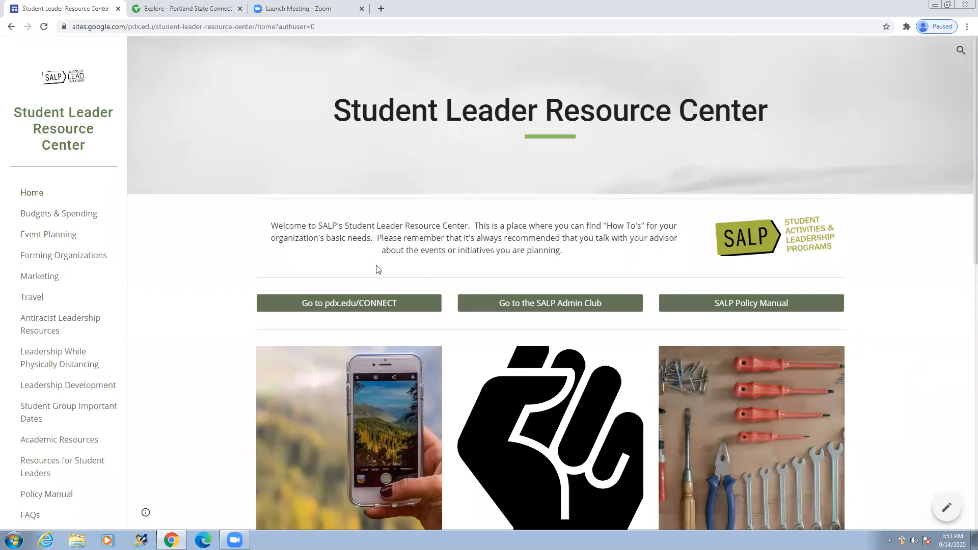
Open the gift card vendor form linked under Gift Cards and Prizes on the Budgets & Spending page.
{"action": "left_click", "coordinate": [84, 219]}
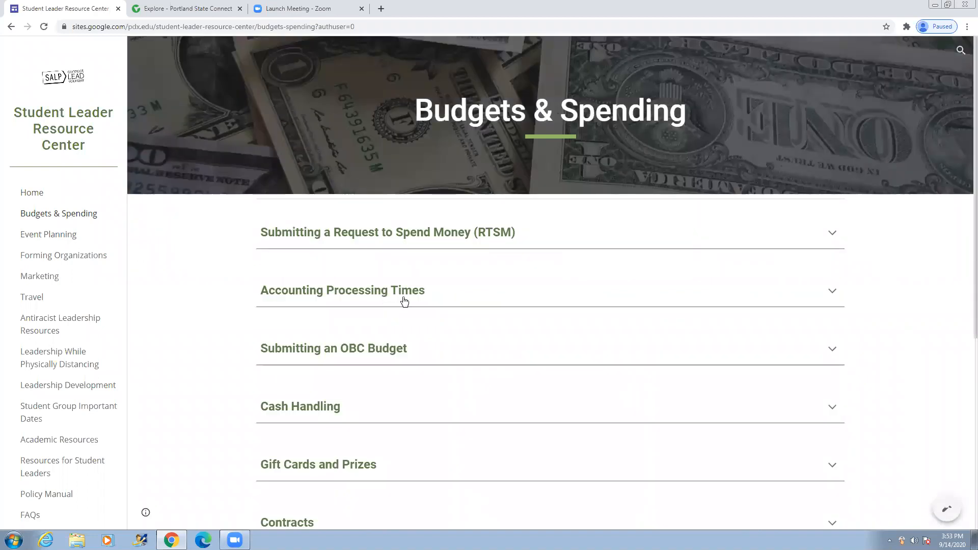
{"action": "scroll", "coordinate": [404, 299], "scroll_direction": "down", "scroll_amount": 2}
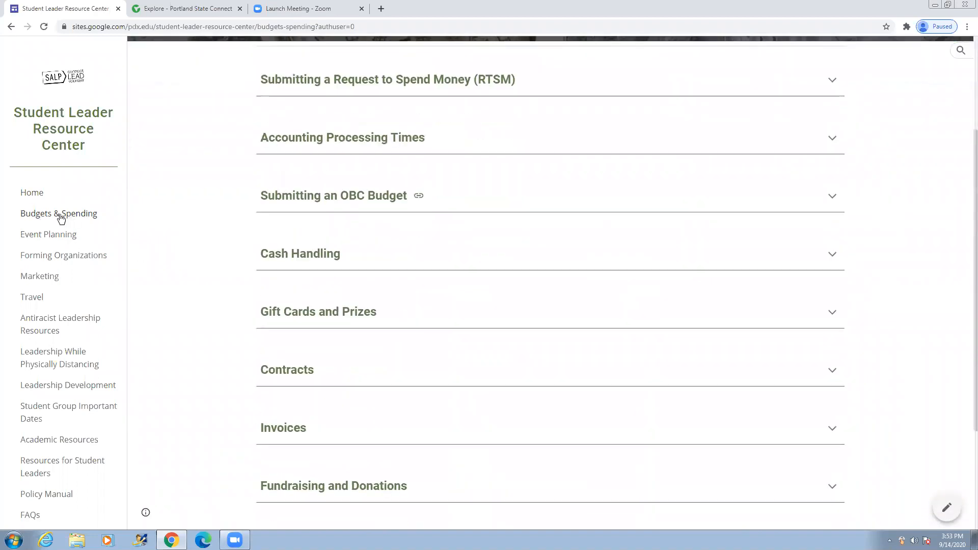
{"action": "left_click", "coordinate": [399, 326]}
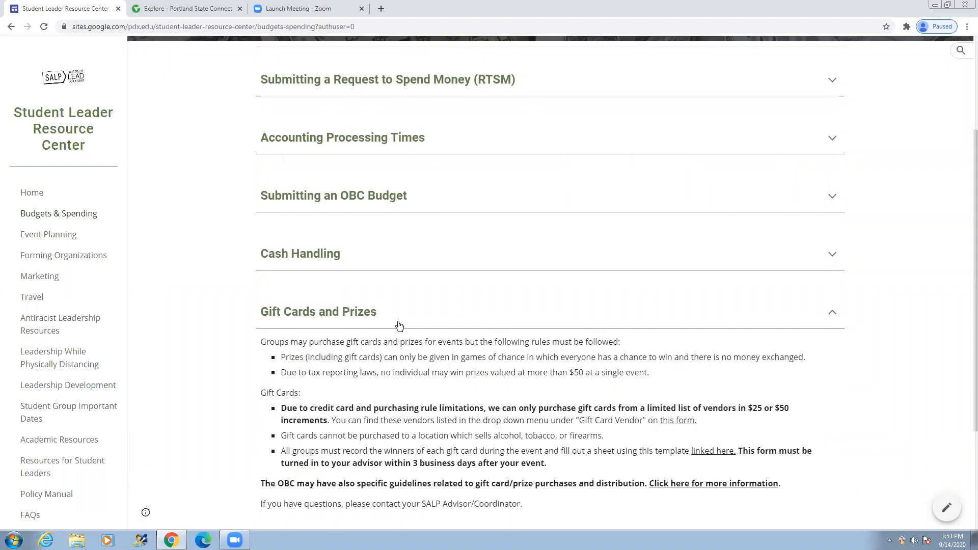
{"action": "scroll", "coordinate": [398, 322], "scroll_direction": "down", "scroll_amount": 2}
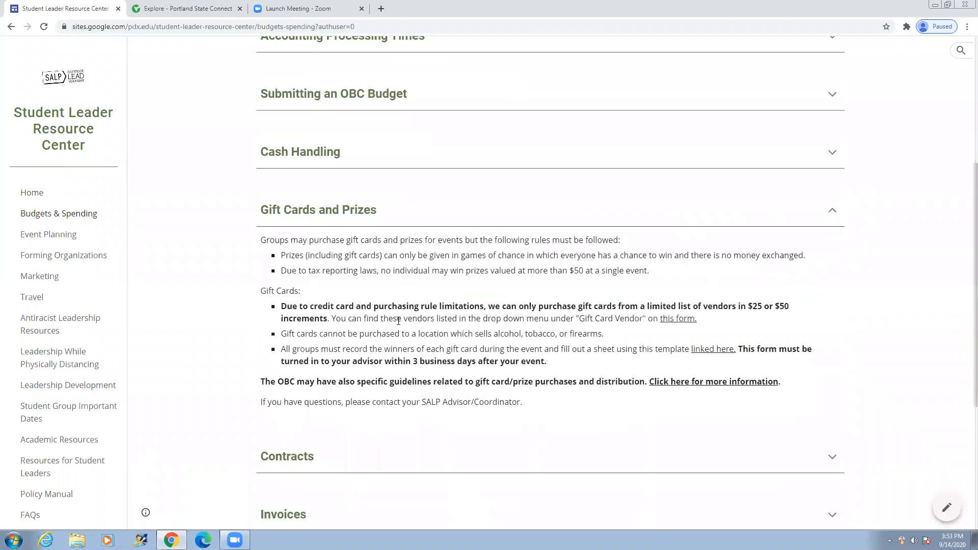
{"action": "left_click", "coordinate": [675, 319]}
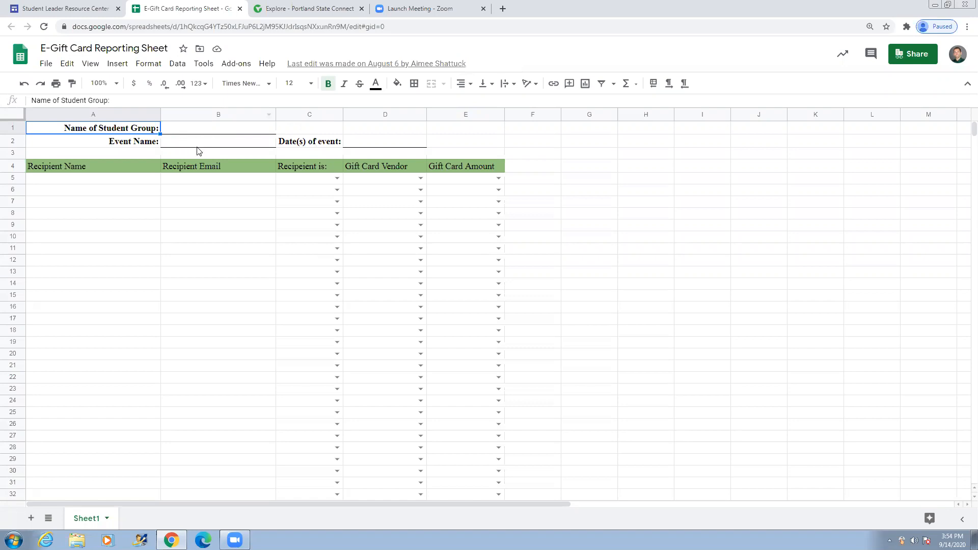
Examine the first recipient row of the reporting sheet, including the choices for recipient type, gift card vendor and gift card amount.
{"action": "left_click", "coordinate": [48, 182]}
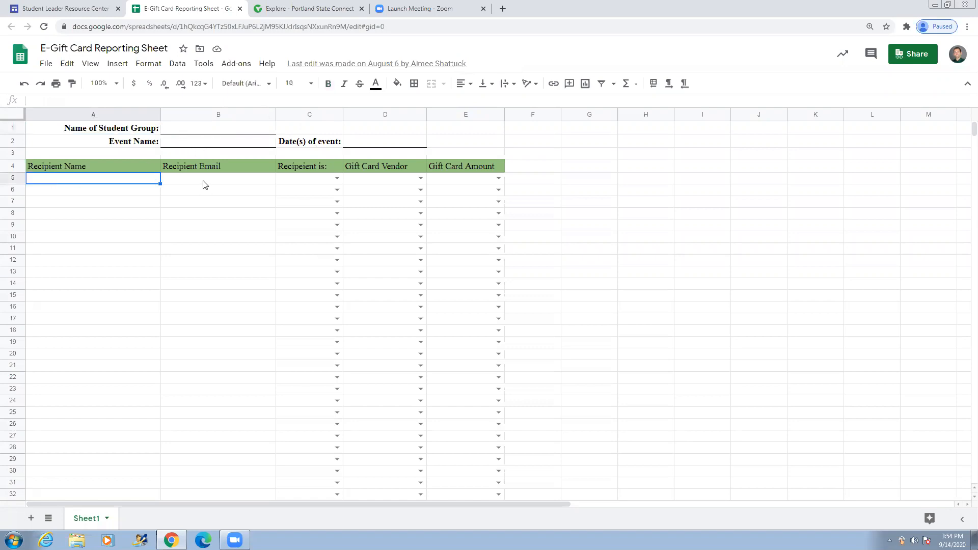
{"action": "left_click", "coordinate": [205, 184]}
{"action": "left_click", "coordinate": [335, 178]}
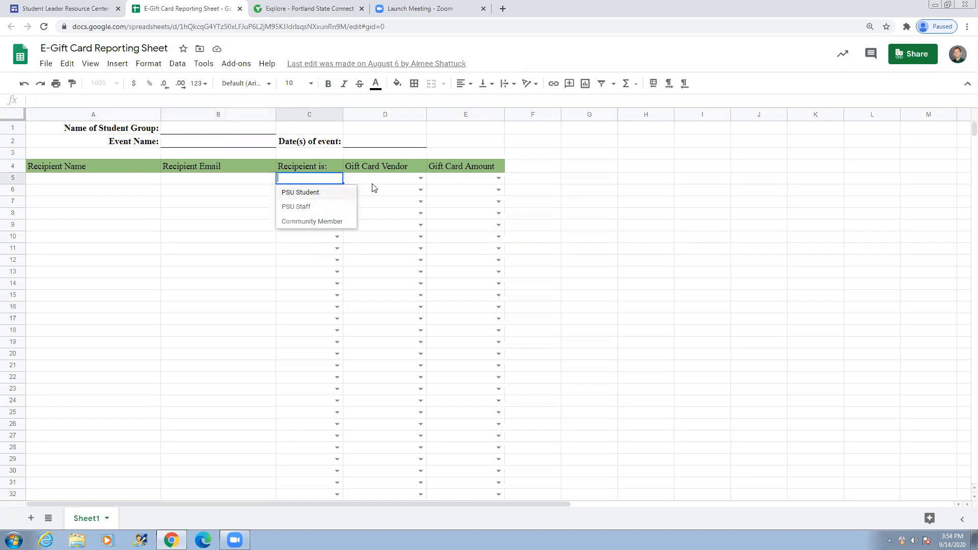
{"action": "left_click", "coordinate": [389, 182]}
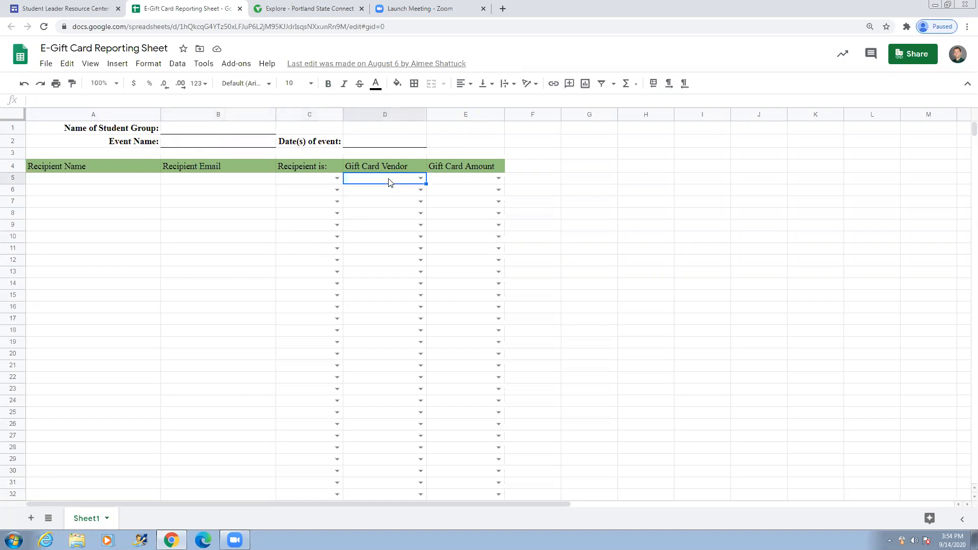
{"action": "left_click", "coordinate": [422, 178]}
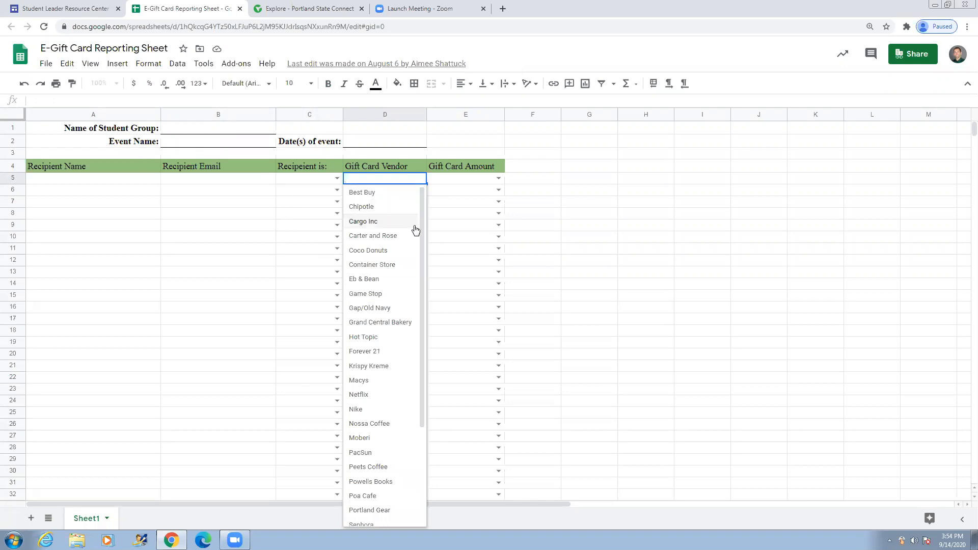
{"action": "left_click_drag", "start_coordinate": [421, 232], "coordinate": [420, 324]}
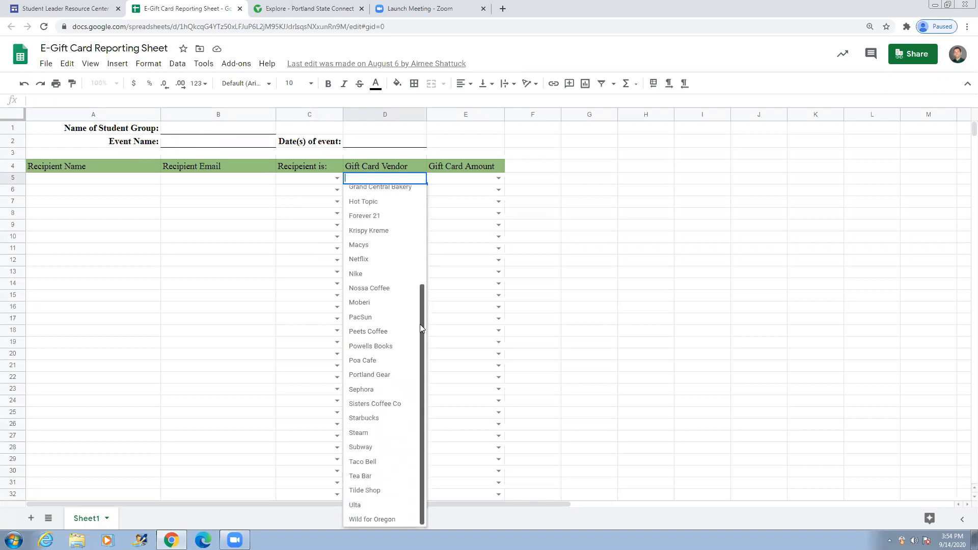
{"action": "scroll", "coordinate": [423, 274], "scroll_direction": "up", "scroll_amount": 3}
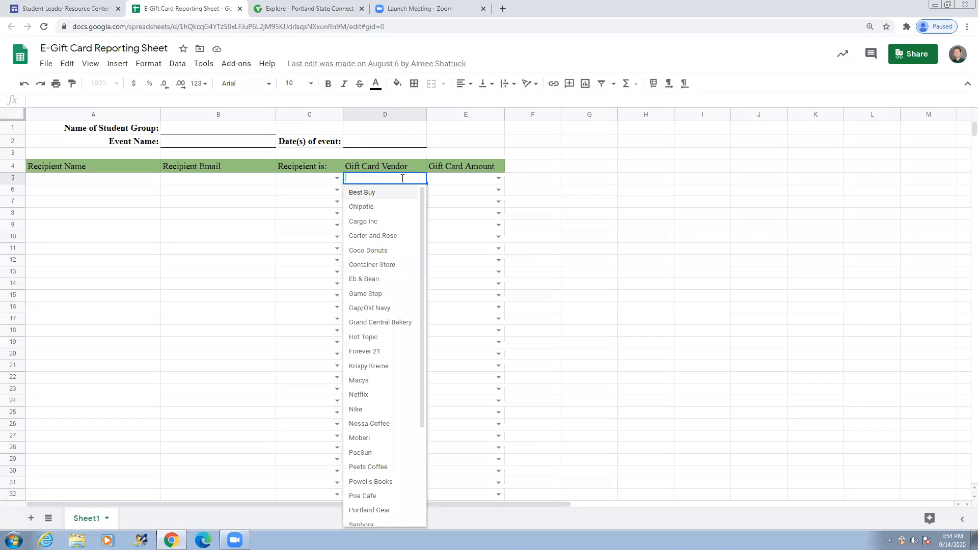
{"action": "left_click", "coordinate": [498, 178]}
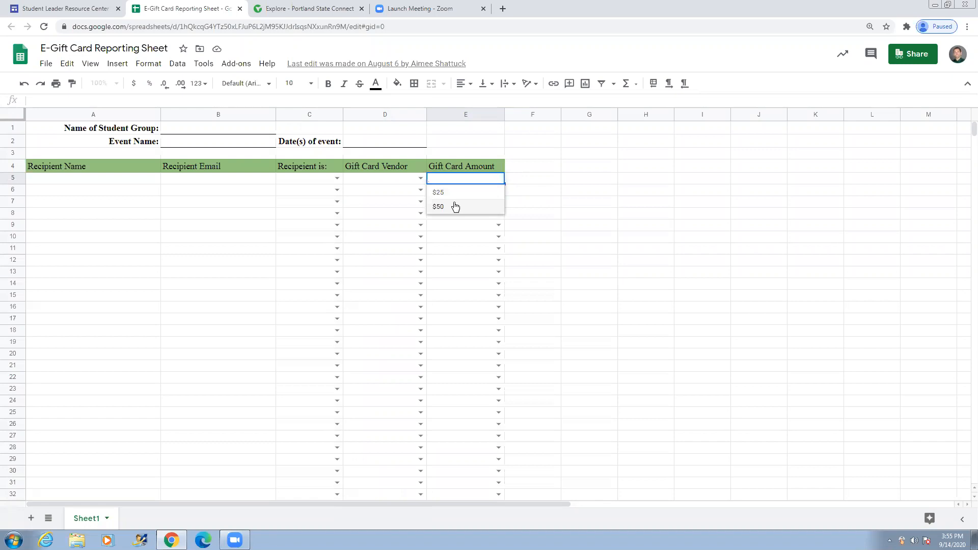
{"action": "left_click", "coordinate": [518, 181]}
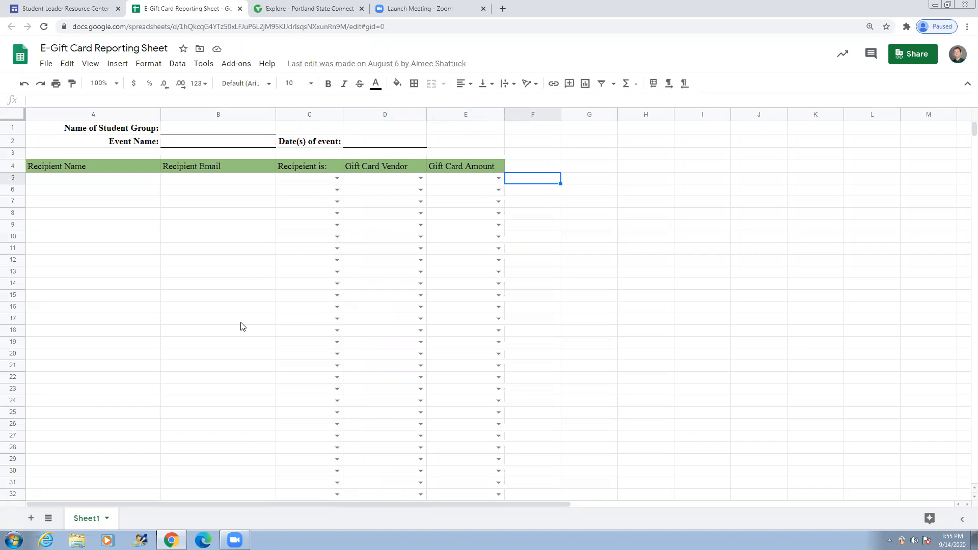
Check the download formats offered for the E-Gift Card Reporting Sheet, and close the sheet to return to the Budgets & Spending page.
{"action": "left_click", "coordinate": [46, 63]}
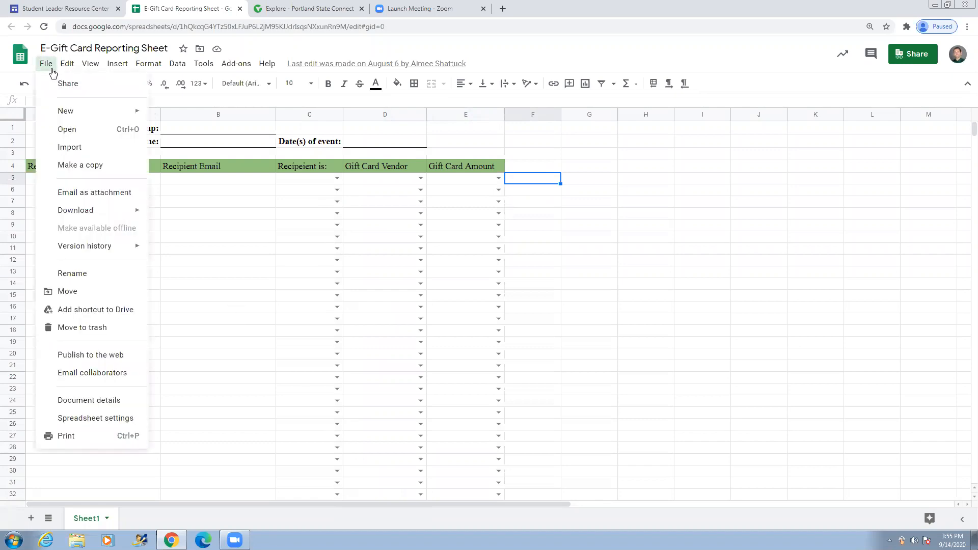
{"action": "mouse_move", "coordinate": [97, 209]}
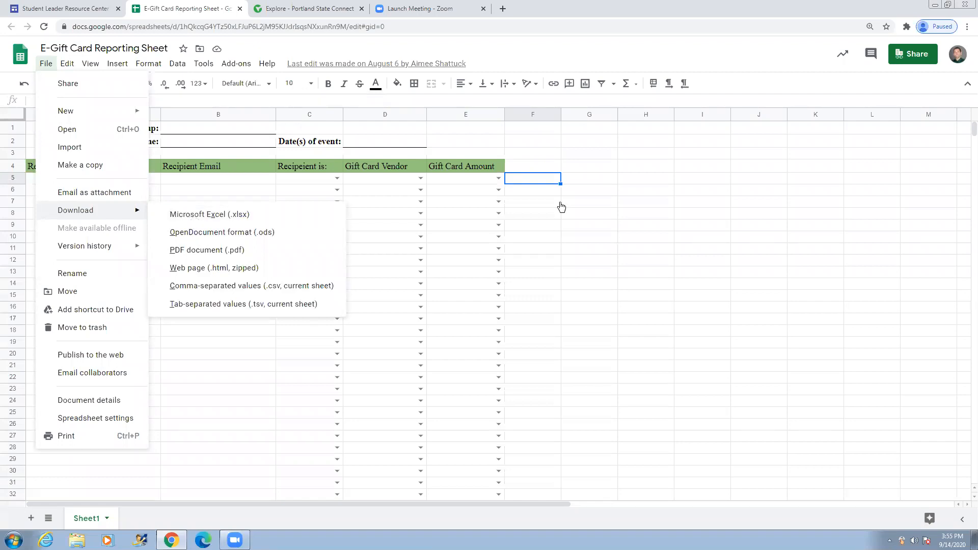
{"action": "left_click", "coordinate": [240, 9]}
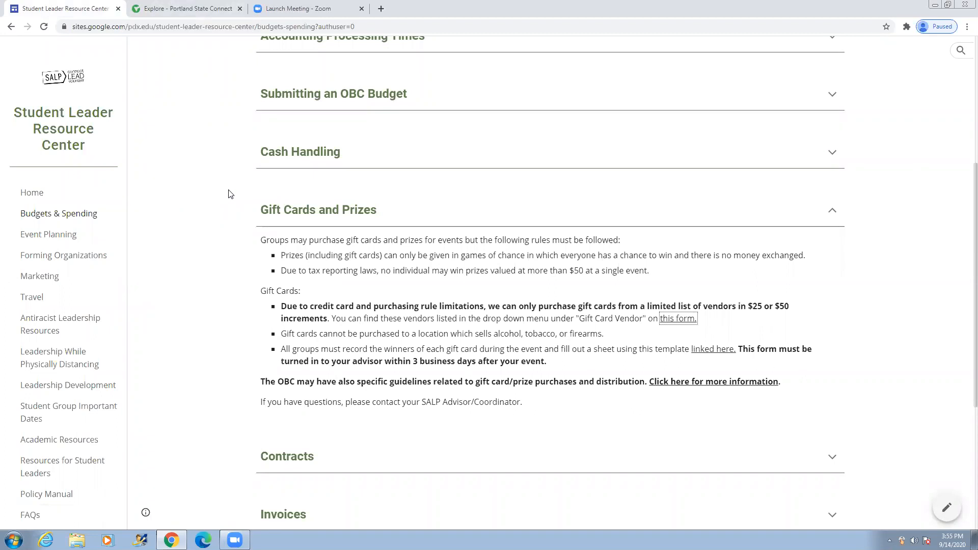
{"action": "scroll", "coordinate": [237, 154], "scroll_direction": "up", "scroll_amount": 5}
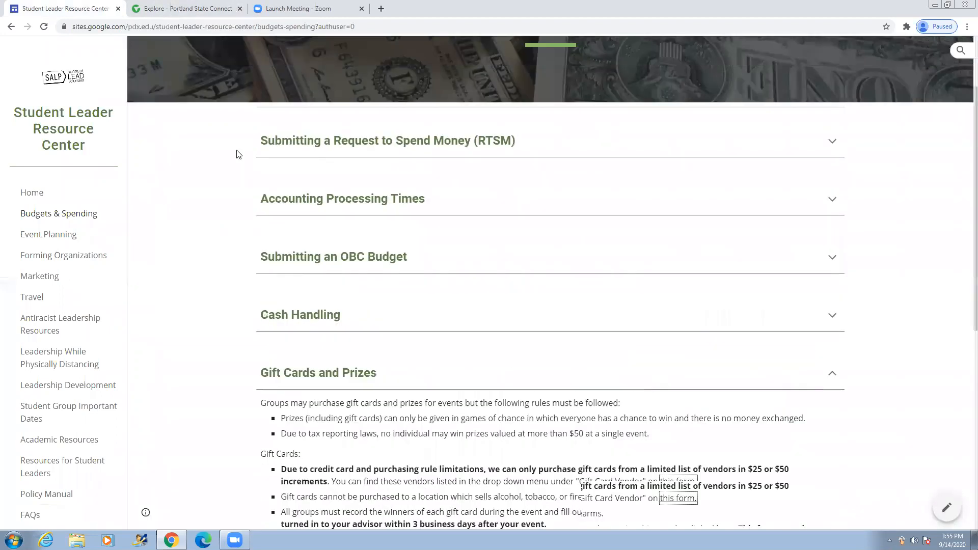
Go to the SALP Administrator's Club in Portland State CONNECT and open its forms page.
{"action": "left_click", "coordinate": [192, 11]}
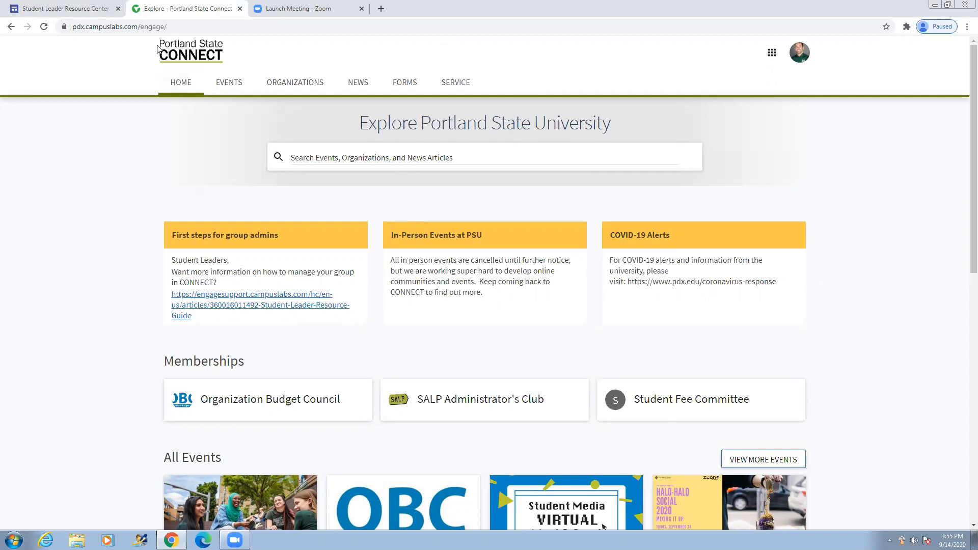
{"action": "left_click", "coordinate": [477, 402]}
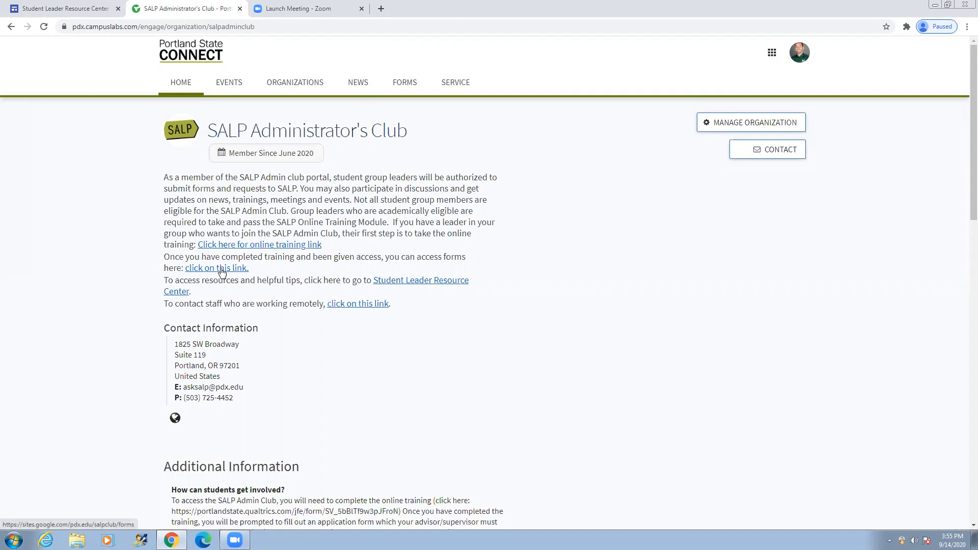
{"action": "left_click", "coordinate": [221, 270]}
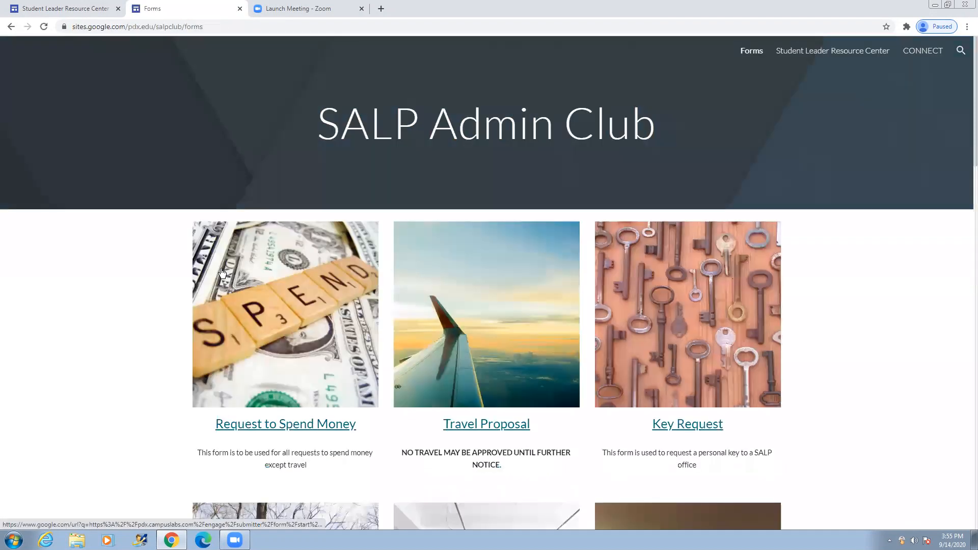
Start a new Request to Spend Money (RTSM) 2020-21 submission and proceed past the instructions to Group Information.
{"action": "scroll", "coordinate": [757, 325], "scroll_direction": "down", "scroll_amount": 2}
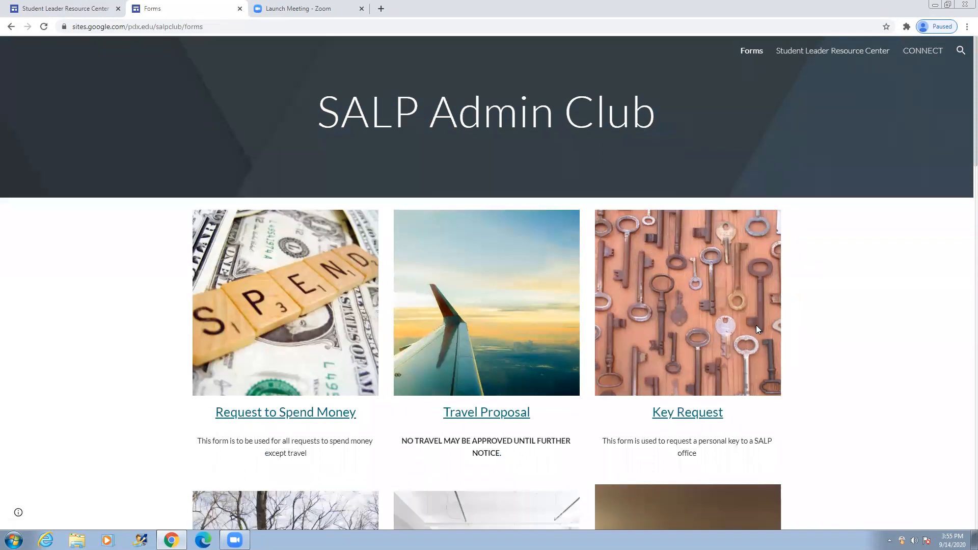
{"action": "scroll", "coordinate": [758, 330], "scroll_direction": "down", "scroll_amount": 1}
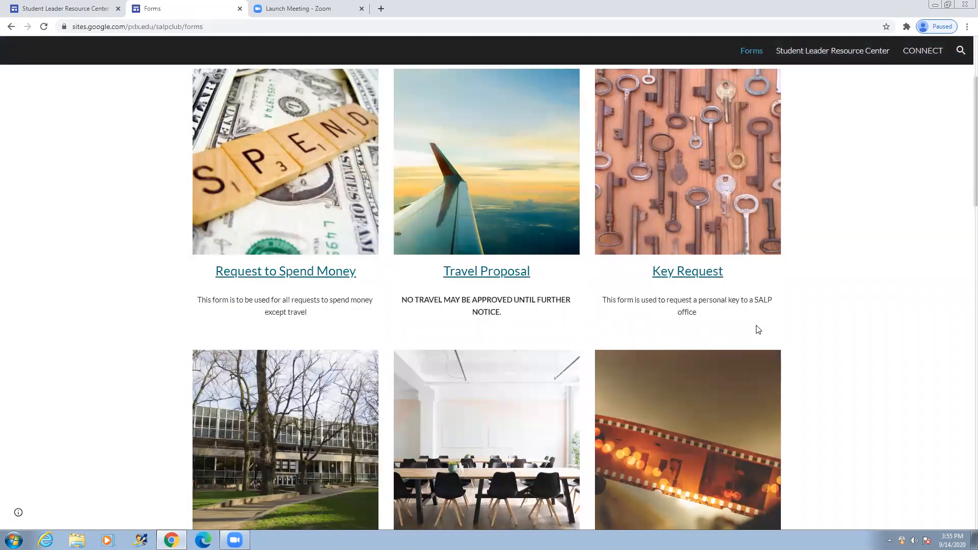
{"action": "scroll", "coordinate": [757, 329], "scroll_direction": "up", "scroll_amount": 1}
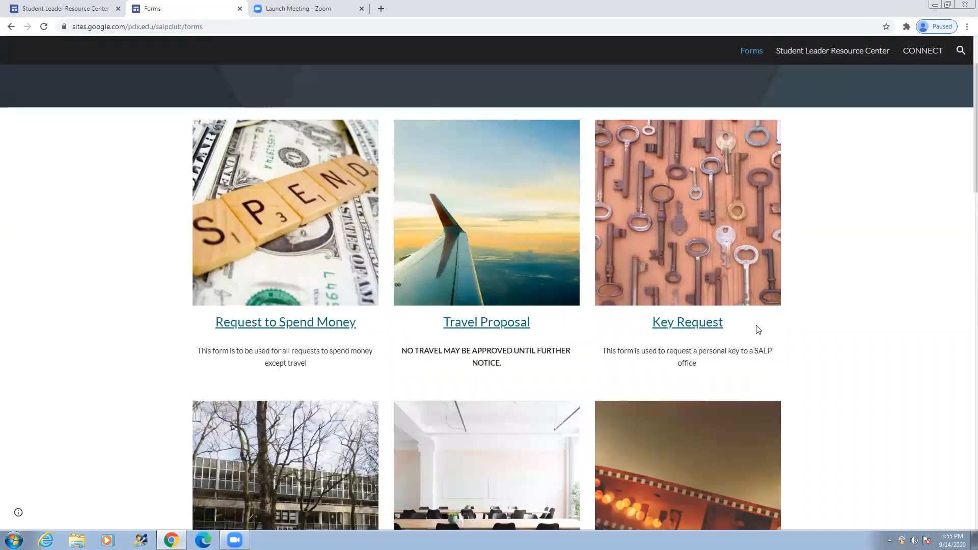
{"action": "left_click", "coordinate": [275, 324]}
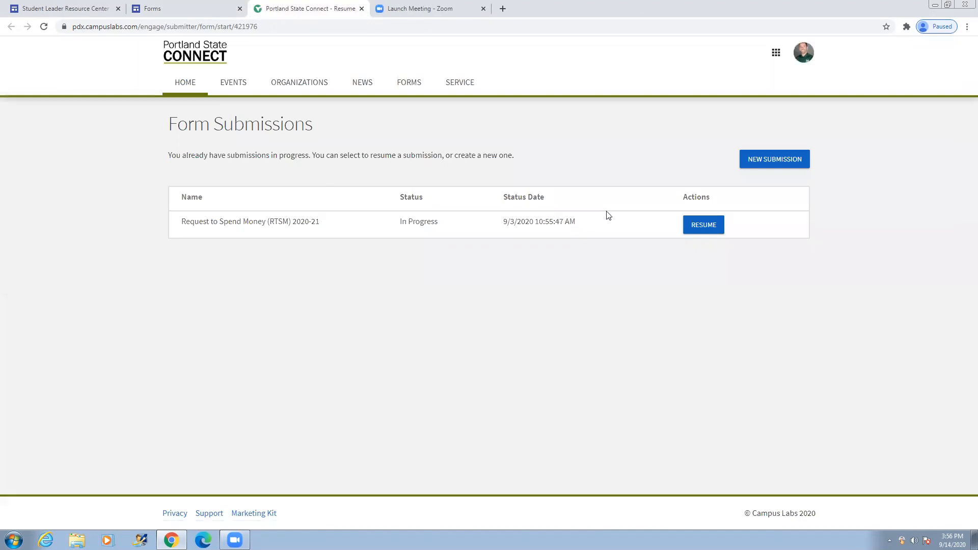
{"action": "left_click", "coordinate": [759, 161]}
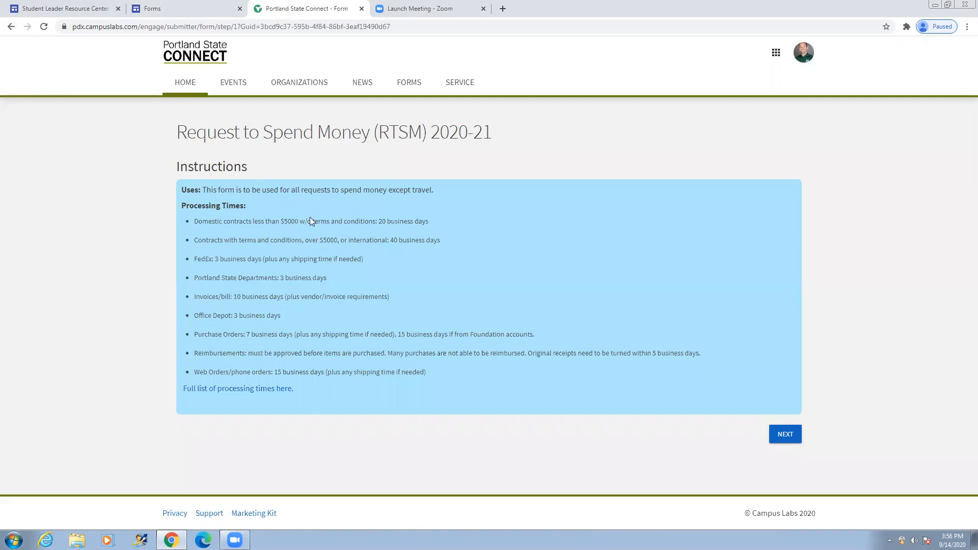
{"action": "left_click", "coordinate": [782, 436]}
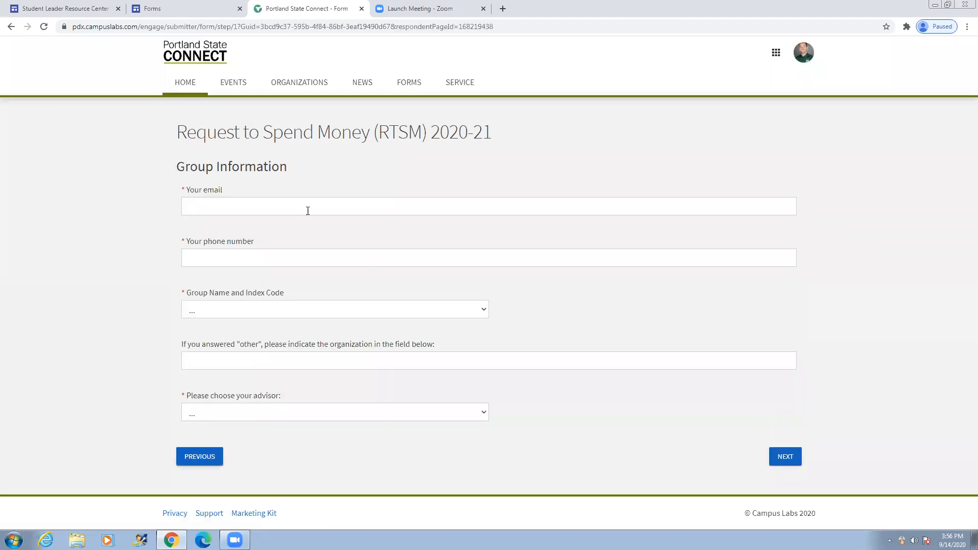
Complete Group Information with the saved contact email and phone number, the OBC group and the group's advisor.
{"action": "left_click", "coordinate": [270, 206]}
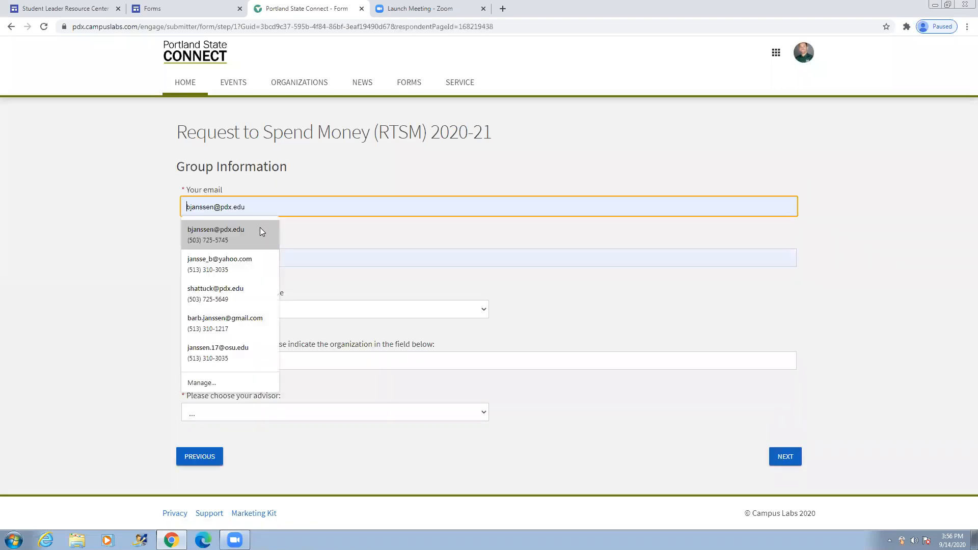
{"action": "left_click", "coordinate": [260, 230]}
{"action": "left_click", "coordinate": [251, 309]}
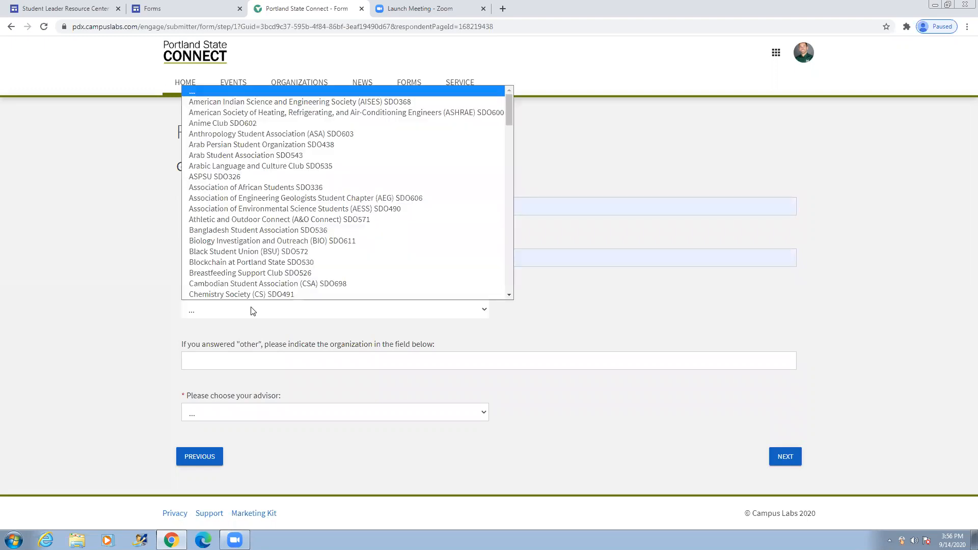
{"action": "scroll", "coordinate": [507, 121], "scroll_direction": "down", "scroll_amount": 6}
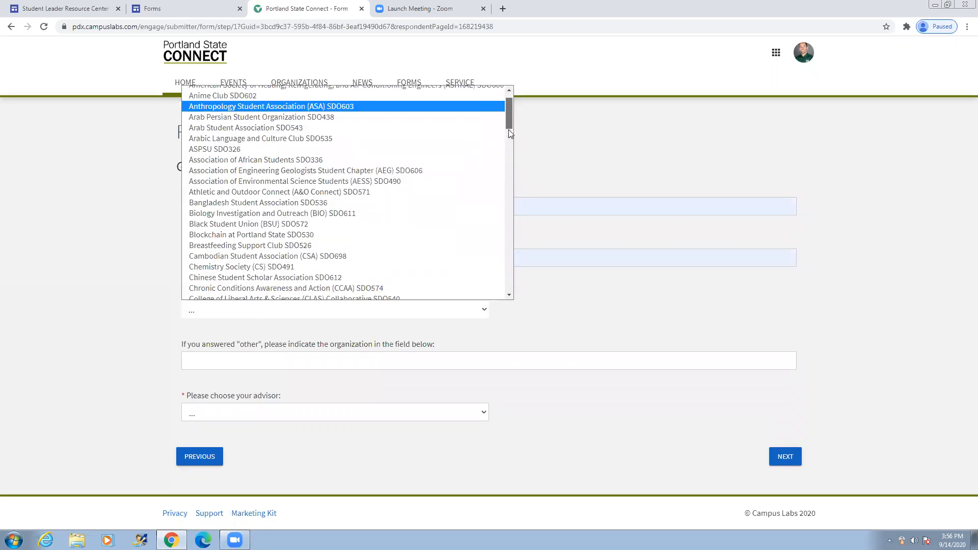
{"action": "scroll", "coordinate": [508, 187], "scroll_direction": "down", "scroll_amount": 9}
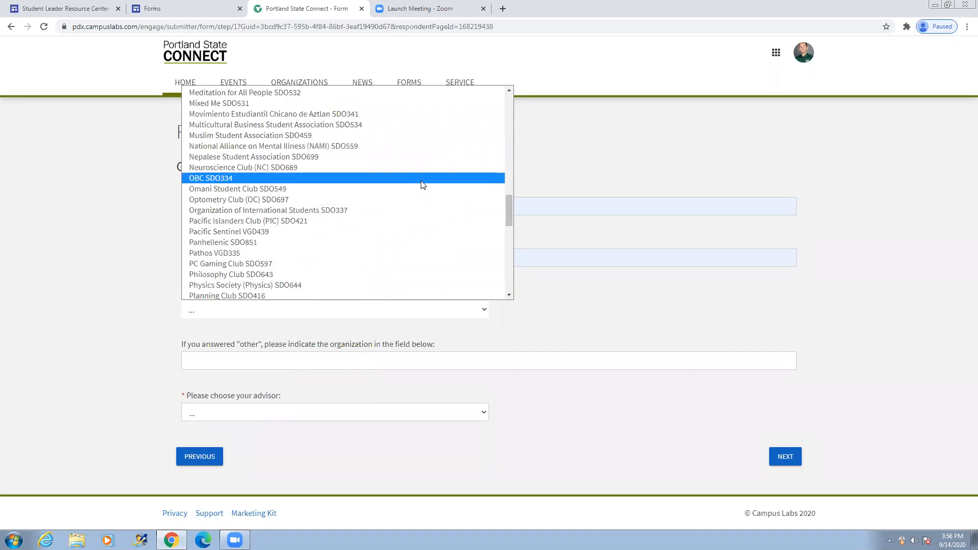
{"action": "left_click", "coordinate": [421, 179]}
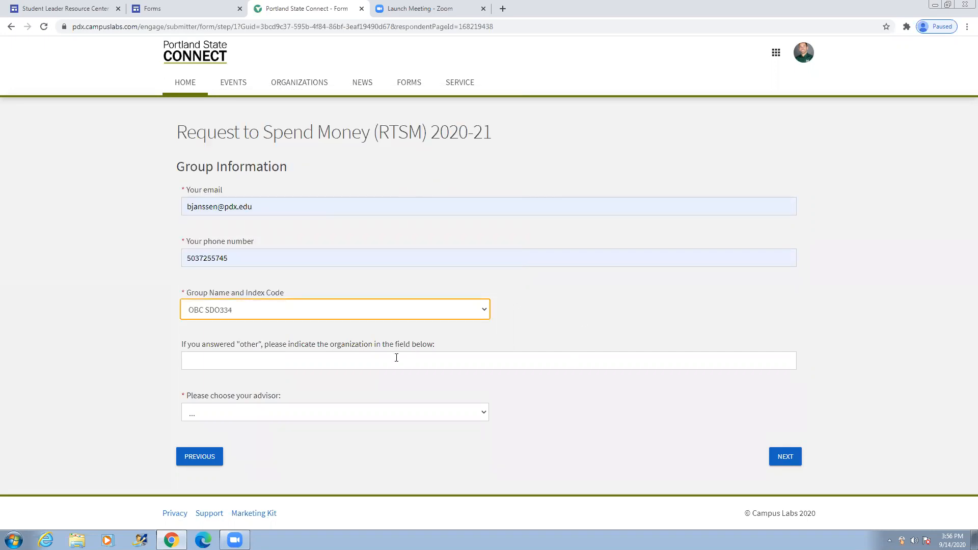
{"action": "left_click", "coordinate": [372, 415]}
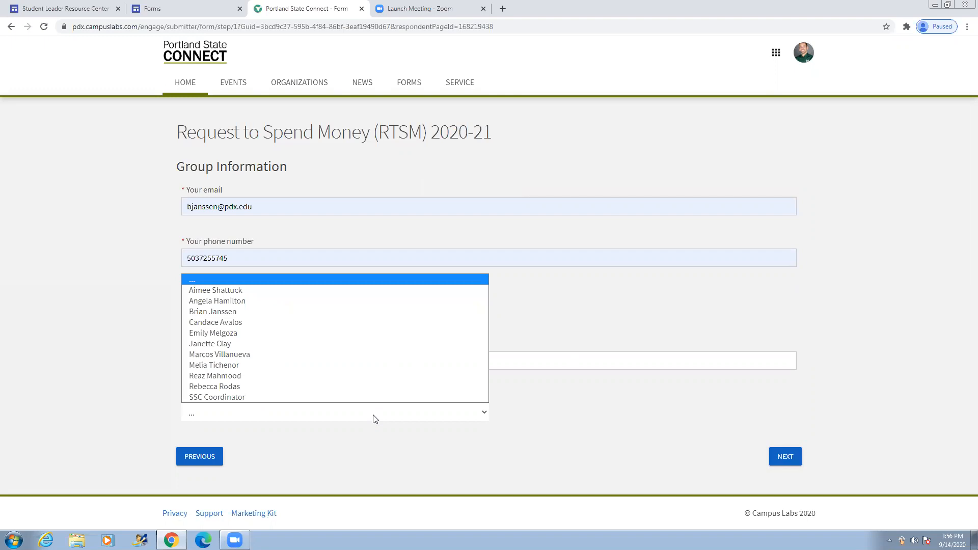
{"action": "left_click", "coordinate": [349, 312]}
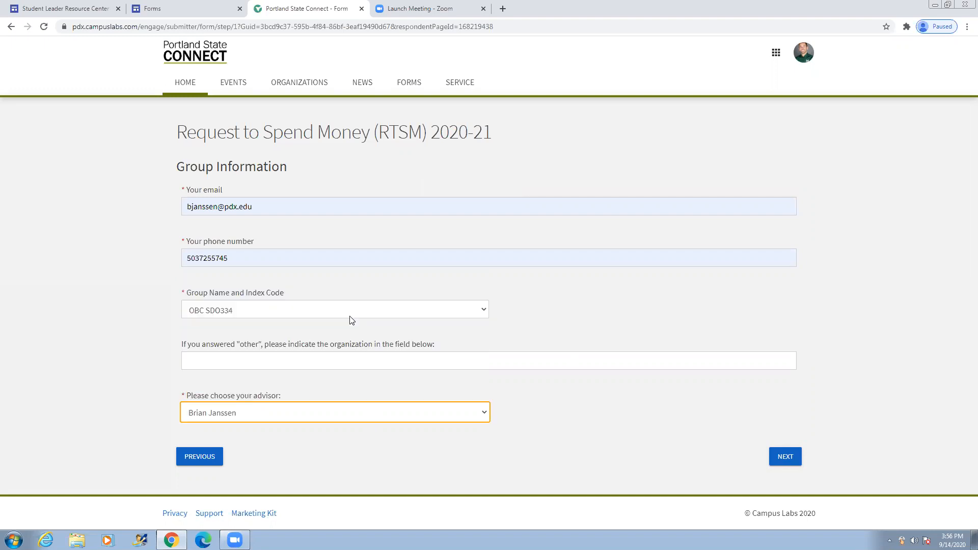
Continue to the Expense page, choose Web/phone order as the expense type, answer Yes to event use, and proceed to Web Order Information.
{"action": "left_click", "coordinate": [793, 458]}
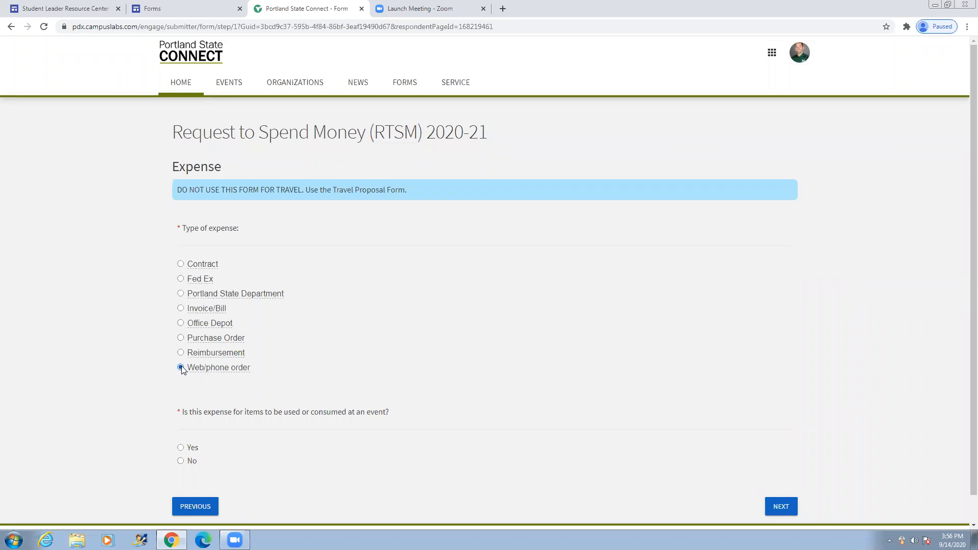
{"action": "mouse_move", "coordinate": [202, 261]}
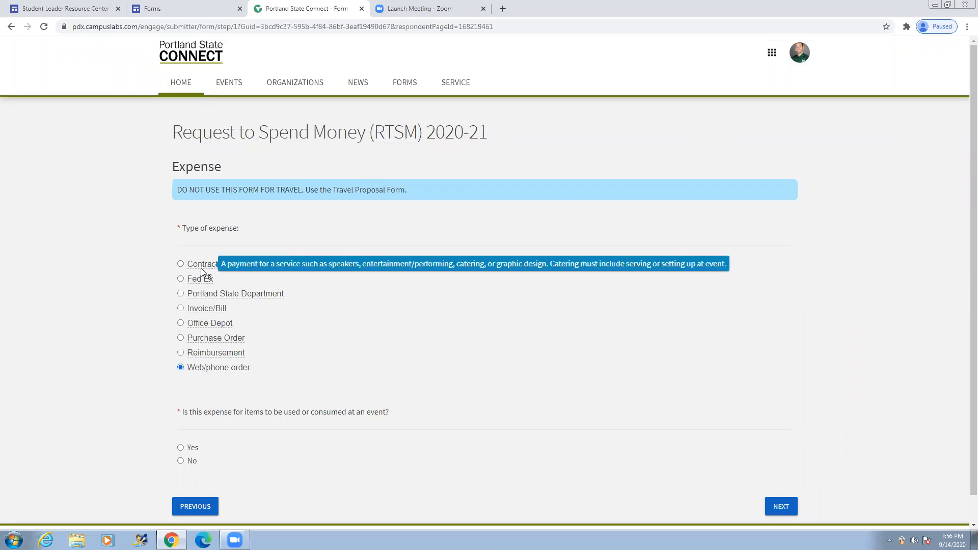
{"action": "mouse_move", "coordinate": [201, 280]}
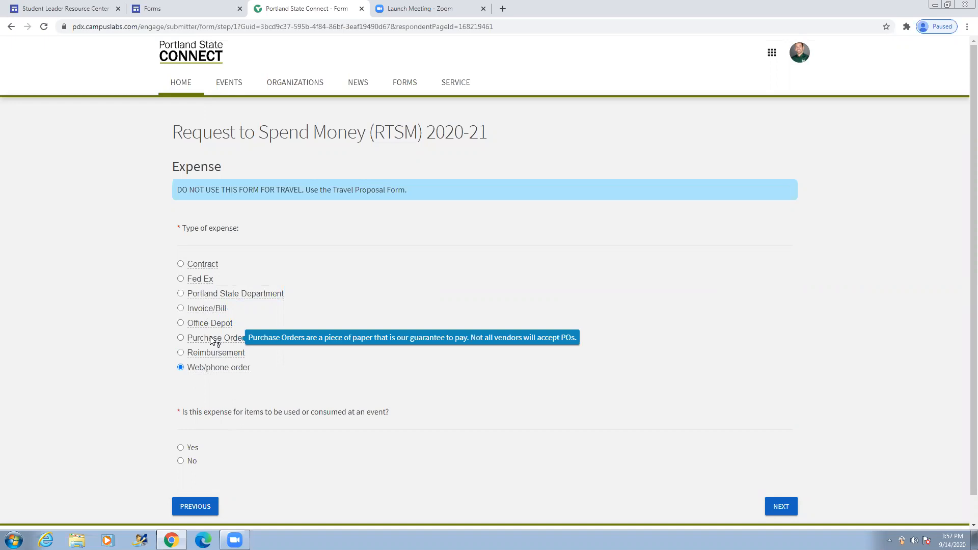
{"action": "mouse_move", "coordinate": [208, 374]}
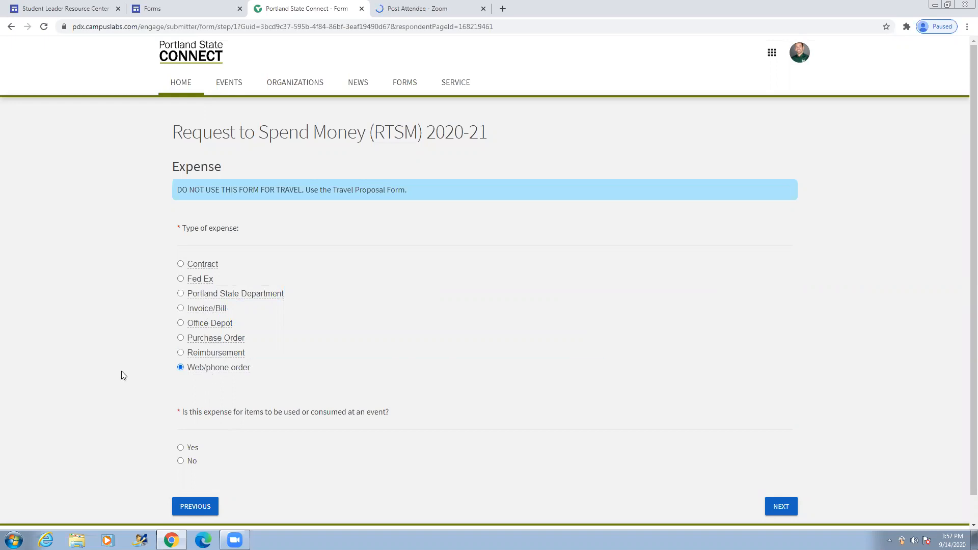
{"action": "scroll", "coordinate": [122, 376], "scroll_direction": "down", "scroll_amount": 1}
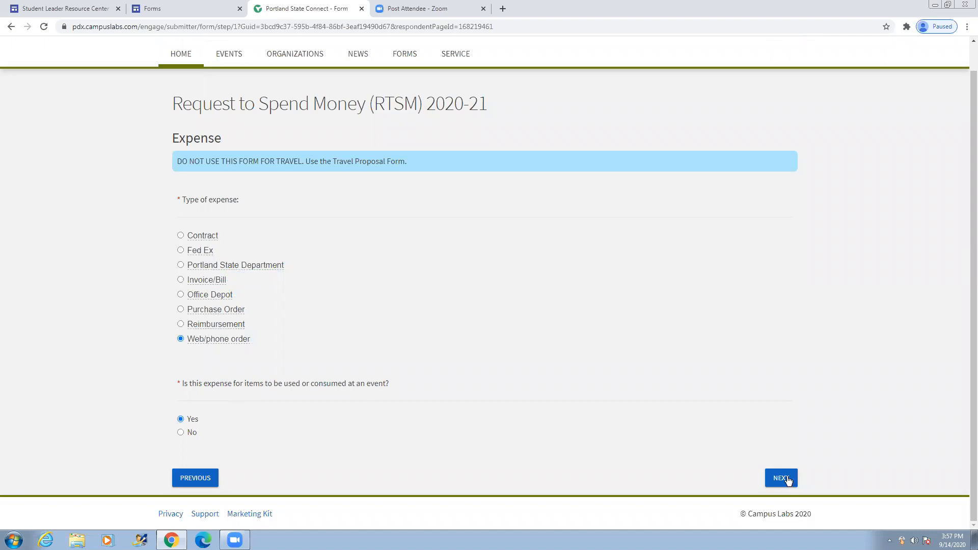
{"action": "left_click", "coordinate": [787, 477]}
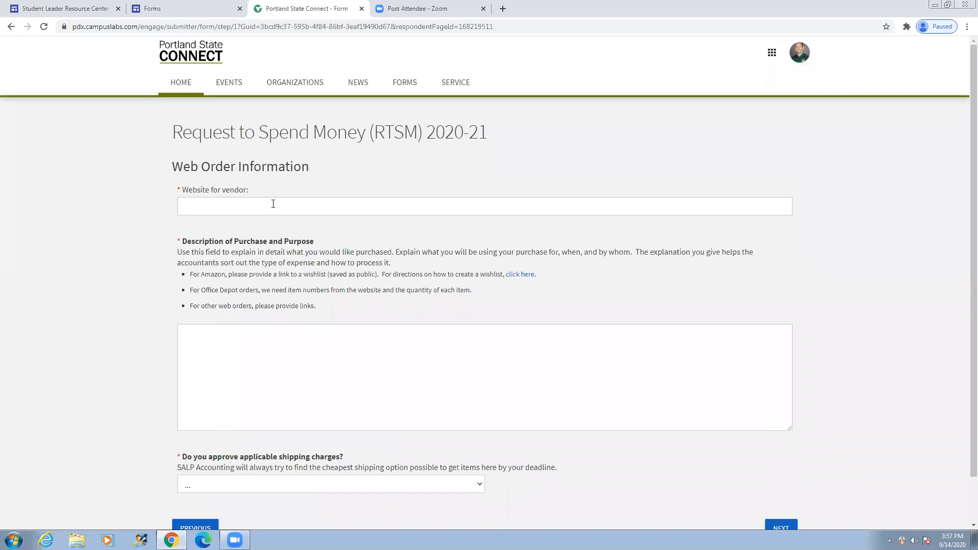
Enter starbucks.com as the vendor website and "E-gift cards for event. Given away to event attendees at our event on 10/10/2020." as the description.
{"action": "left_click", "coordinate": [273, 204]}
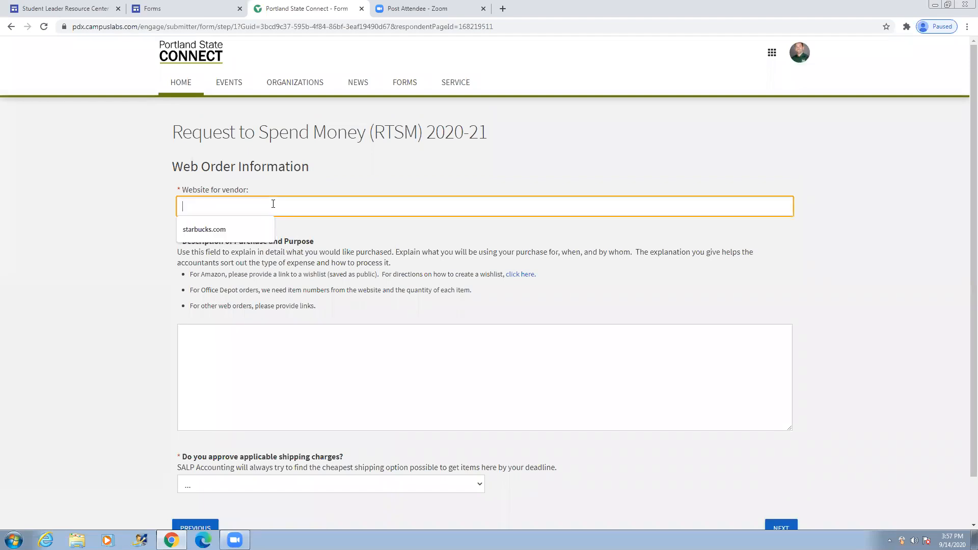
{"action": "left_click", "coordinate": [236, 227]}
{"action": "left_click", "coordinate": [242, 351]}
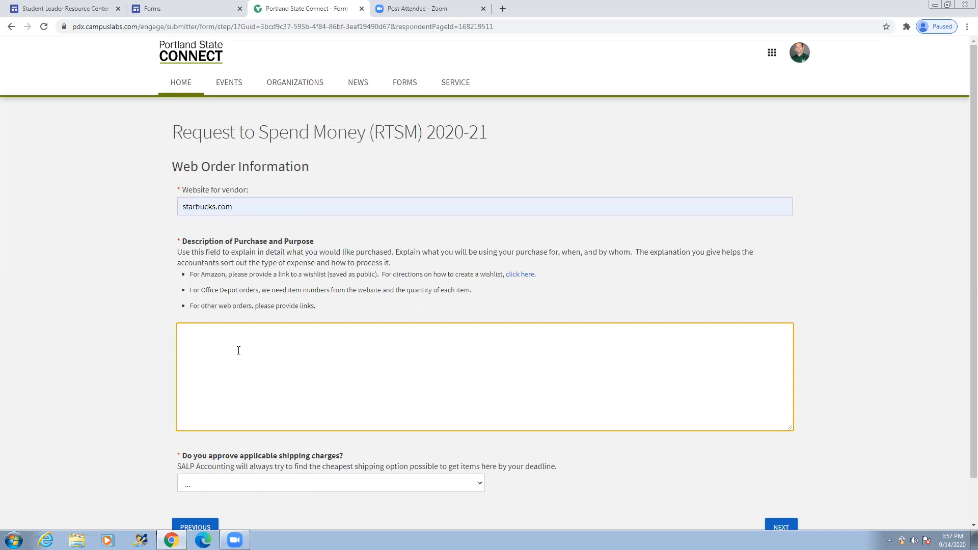
{"action": "type", "text": "E-gift cards for e"}
{"action": "type", "text": "en"}
{"action": "key", "text": "BackSpace"}
{"action": "key", "text": "BackSpace"}
{"action": "type", "text": "vent. Given away to event attendees"}
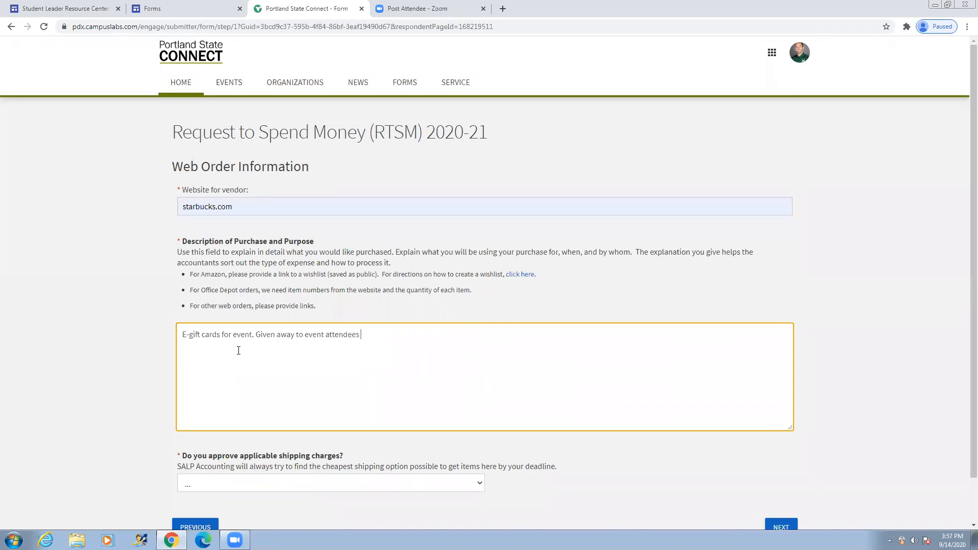
{"action": "type", "text": " at our eve"}
{"action": "type", "text": "nt on 1"}
{"action": "type", "text": "0/10/2020"}
{"action": "type", "text": "/ "}
{"action": "type", "text": "."}
Answer Yes to approving applicable shipping charges and continue to Event Information.
{"action": "scroll", "coordinate": [240, 351], "scroll_direction": "down", "scroll_amount": 1}
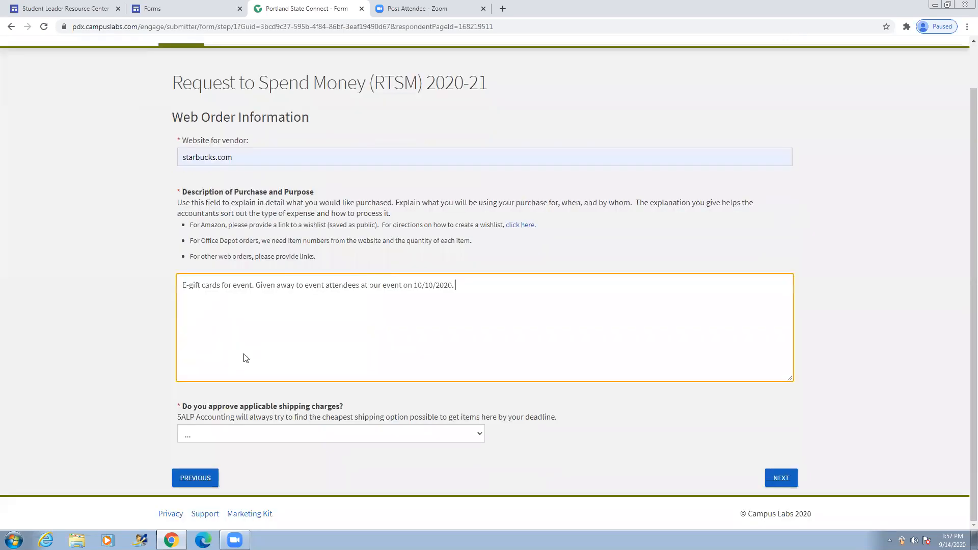
{"action": "left_click", "coordinate": [321, 436]}
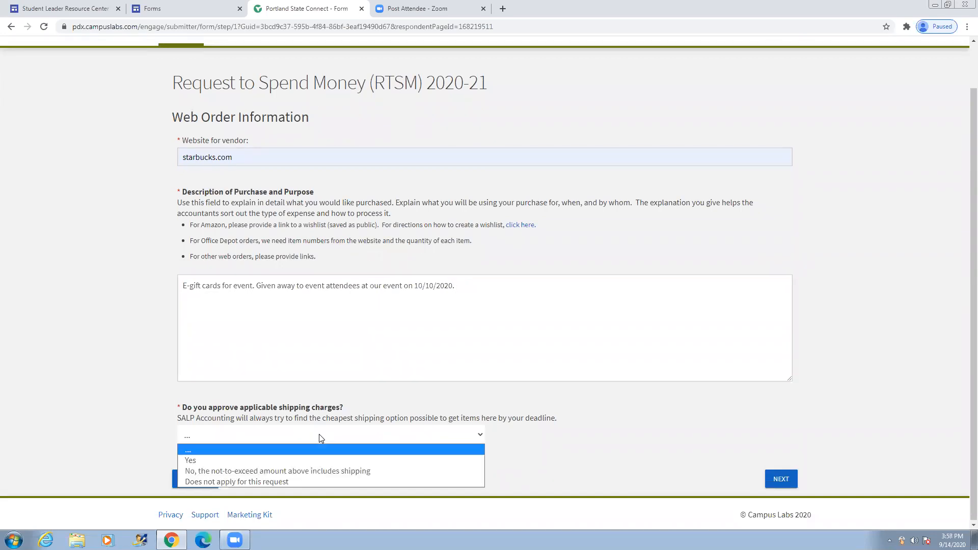
{"action": "left_click", "coordinate": [313, 459]}
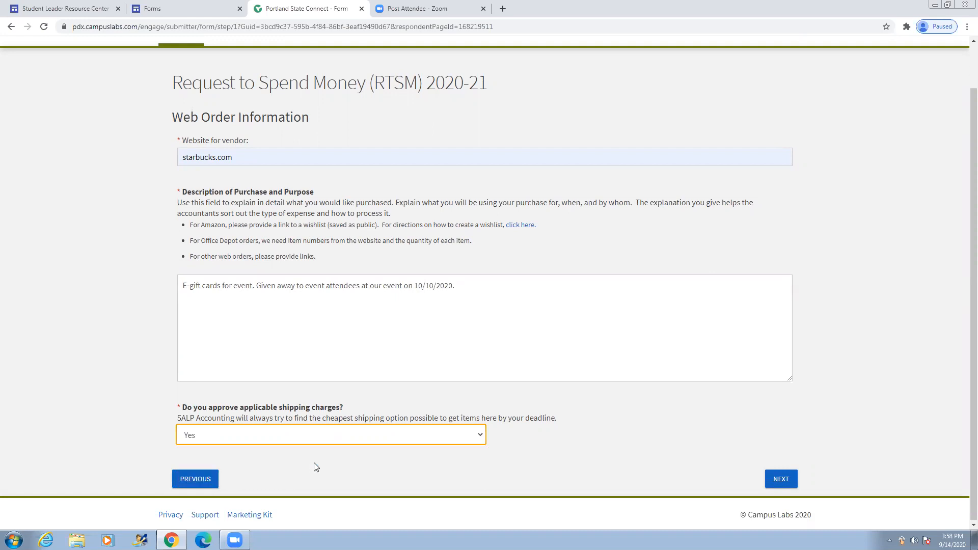
{"action": "left_click", "coordinate": [785, 478]}
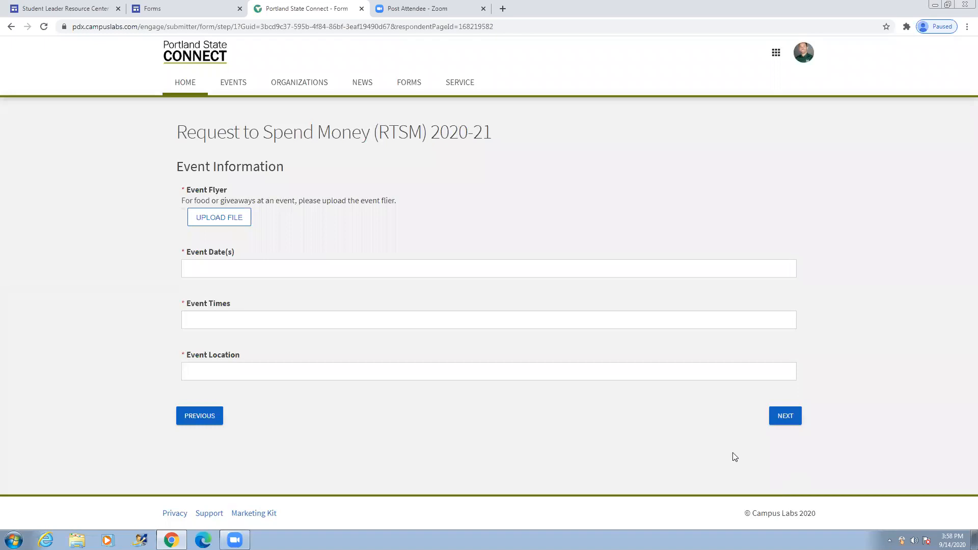
Upload the image IMG_0213.JPEG as the event flyer.
{"action": "left_click", "coordinate": [228, 221]}
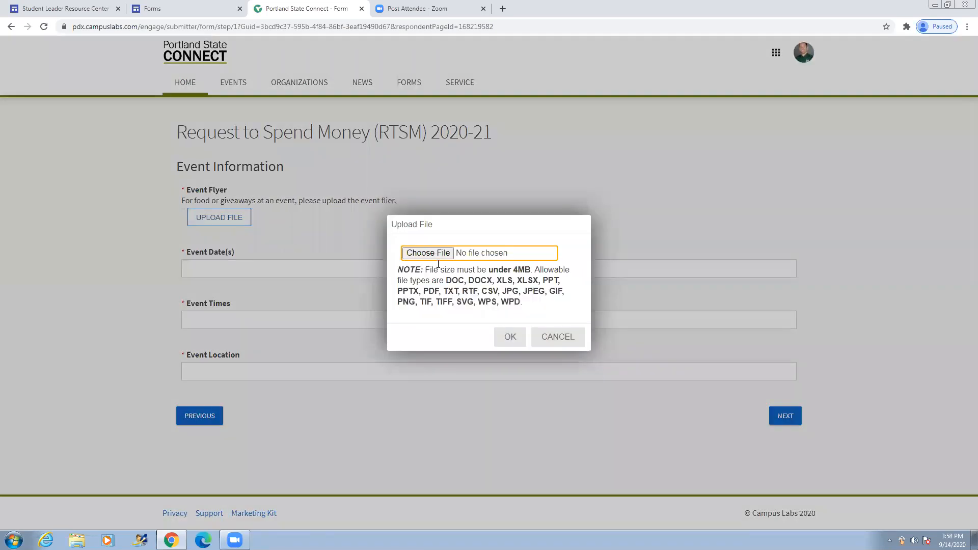
{"action": "left_click", "coordinate": [431, 254]}
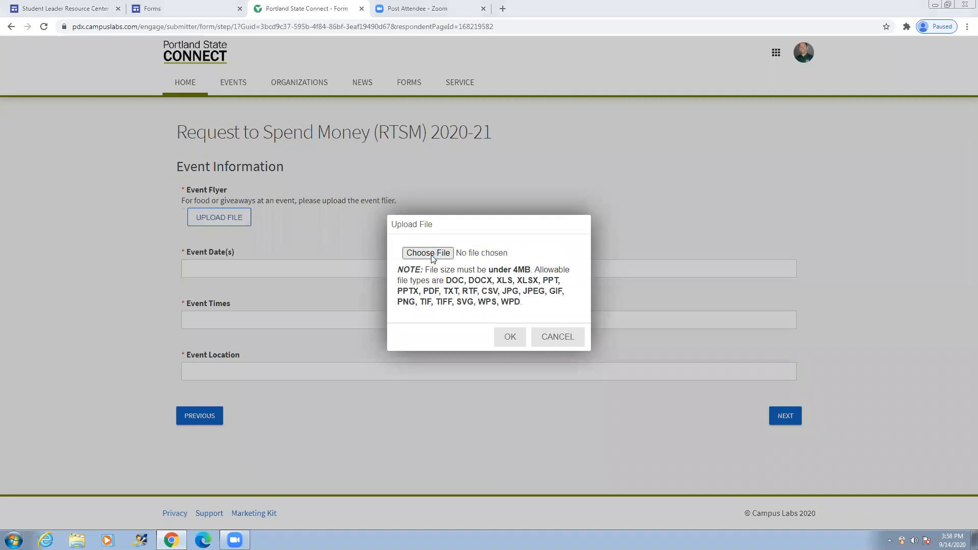
{"action": "left_click_drag", "start_coordinate": [509, 247], "coordinate": [511, 283]}
{"action": "scroll", "coordinate": [296, 250], "scroll_direction": "down", "scroll_amount": 3}
{"action": "left_click", "coordinate": [331, 309]}
{"action": "left_click", "coordinate": [432, 386]}
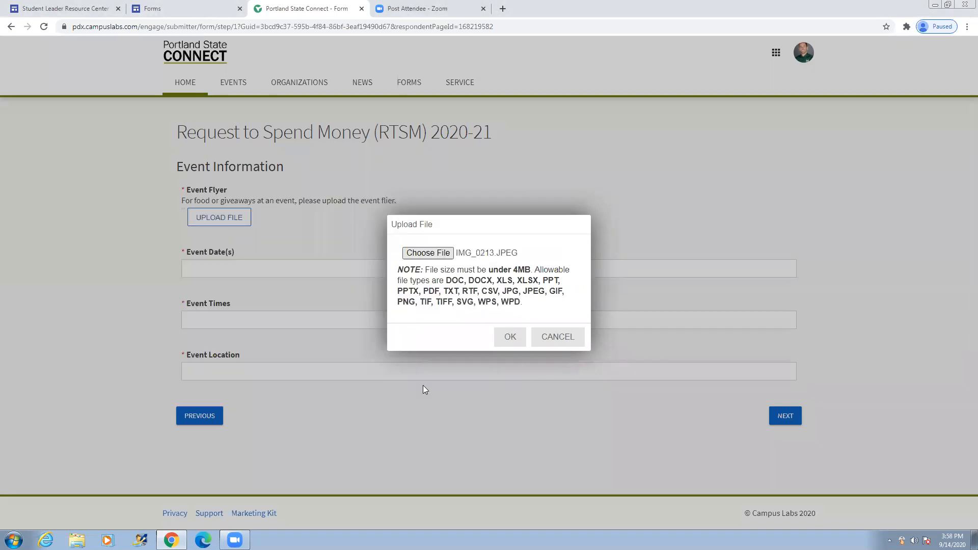
{"action": "left_click", "coordinate": [508, 336]}
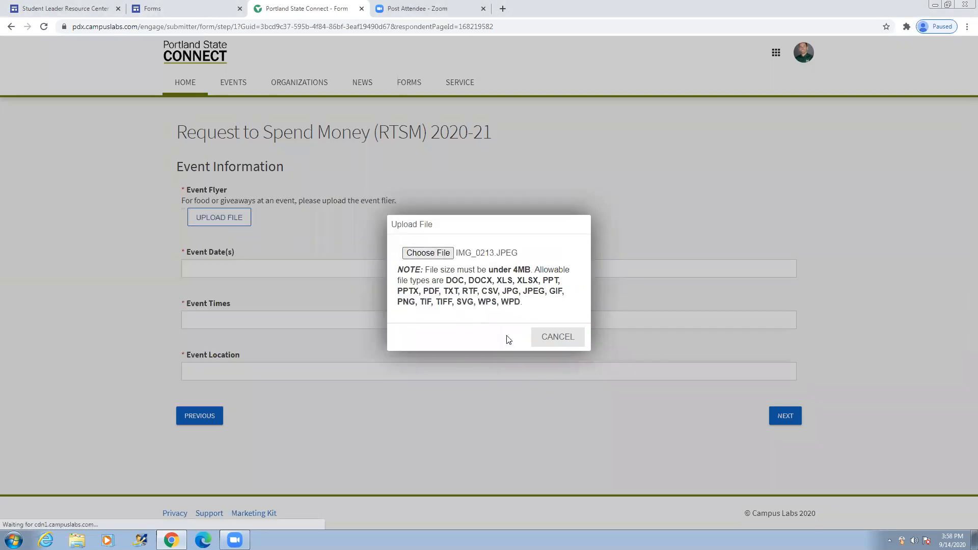
Enter 10/10/2020 as the event date, 5:00 as the time and Zoom meeting as the location, and continue to Amount and Special Requests.
{"action": "left_click", "coordinate": [239, 269]}
{"action": "type", "text": "10/10/"}
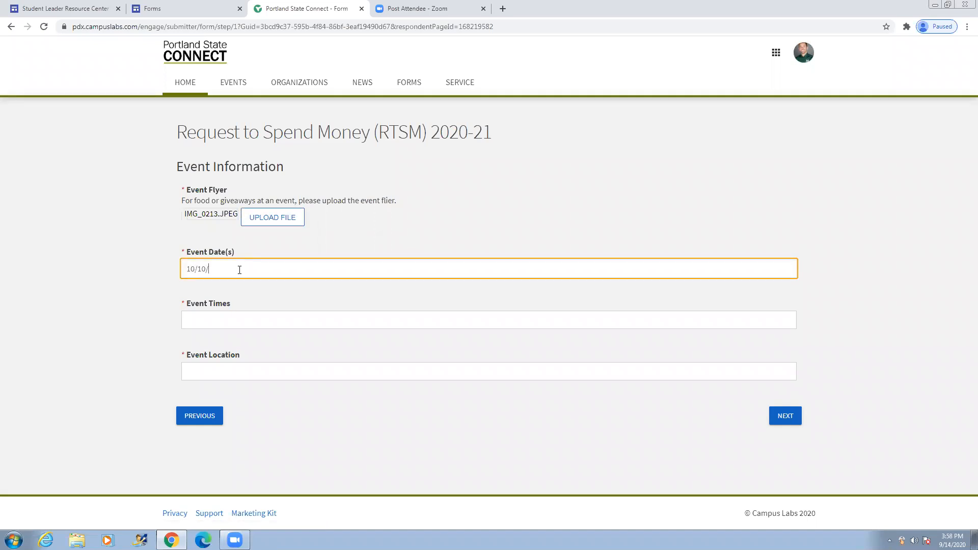
{"action": "type", "text": "2020"}
{"action": "key", "text": "Tab"}
{"action": "type", "text": "5:00"}
{"action": "key", "text": "Tab"}
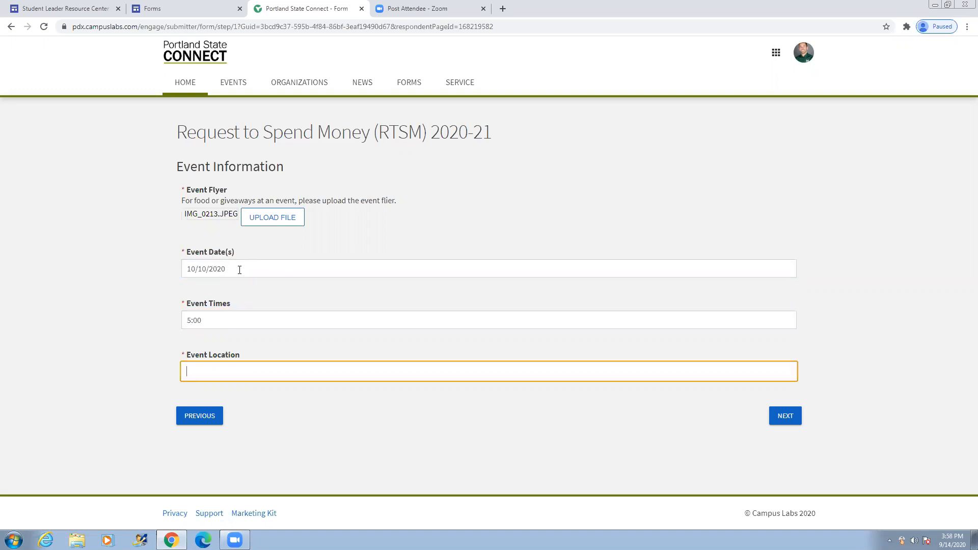
{"action": "type", "text": "Zoom meeting"}
{"action": "left_click", "coordinate": [797, 416]}
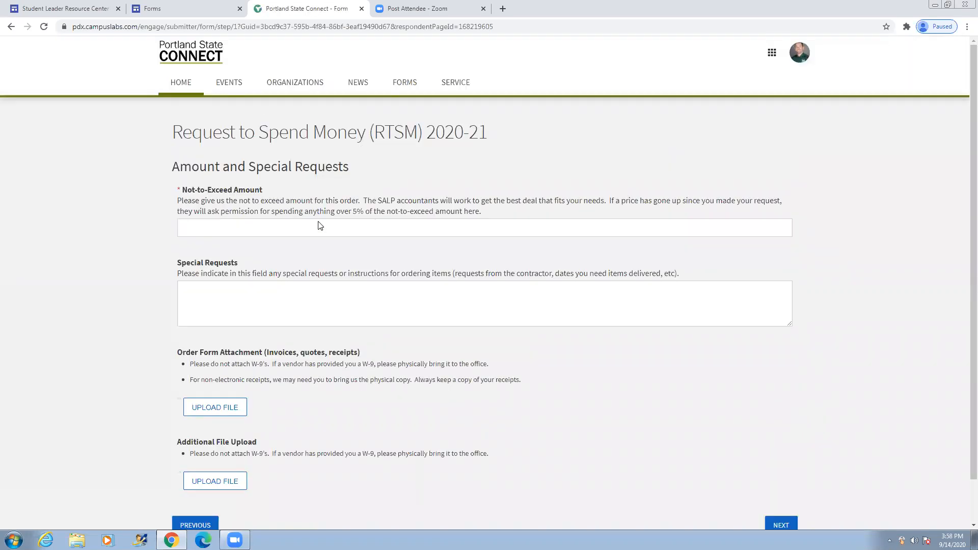
Set the not-to-exceed amount to $25 and attach the E-Gift Card Reporting Sheet from the Desktop as the additional file.
{"action": "left_click", "coordinate": [322, 231]}
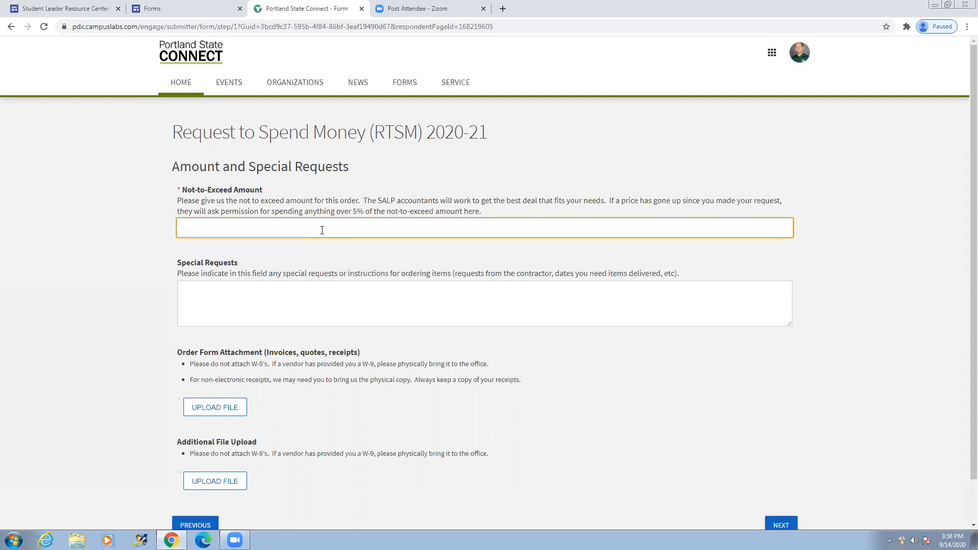
{"action": "type", "text": "$25"}
{"action": "scroll", "coordinate": [126, 267], "scroll_direction": "down", "scroll_amount": 1}
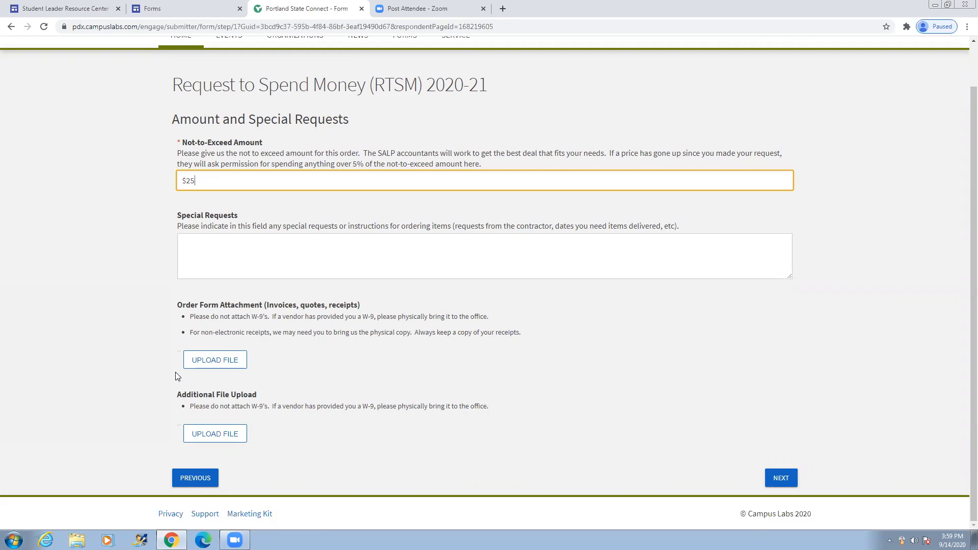
{"action": "left_click", "coordinate": [216, 438]}
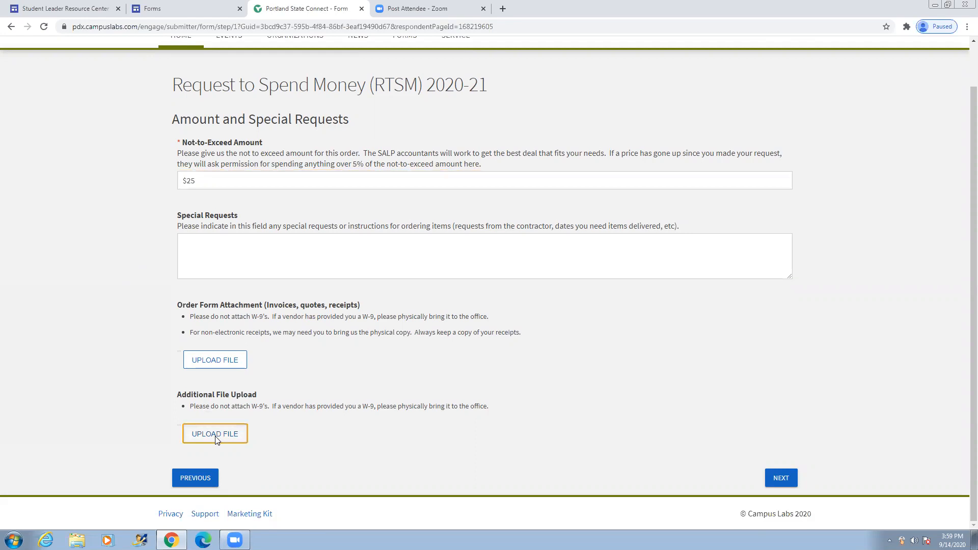
{"action": "left_click", "coordinate": [422, 253]}
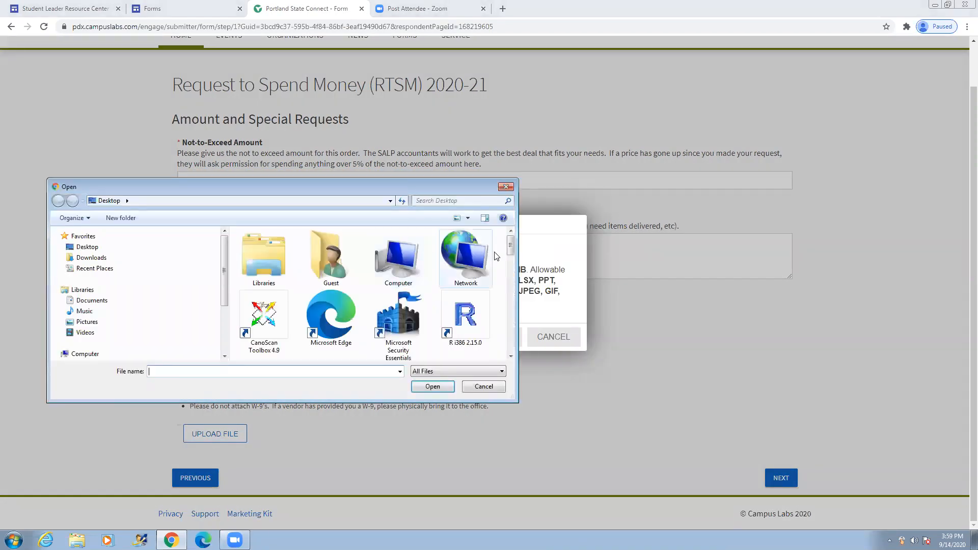
{"action": "left_click_drag", "start_coordinate": [511, 256], "coordinate": [511, 292]}
{"action": "left_click", "coordinate": [398, 304]}
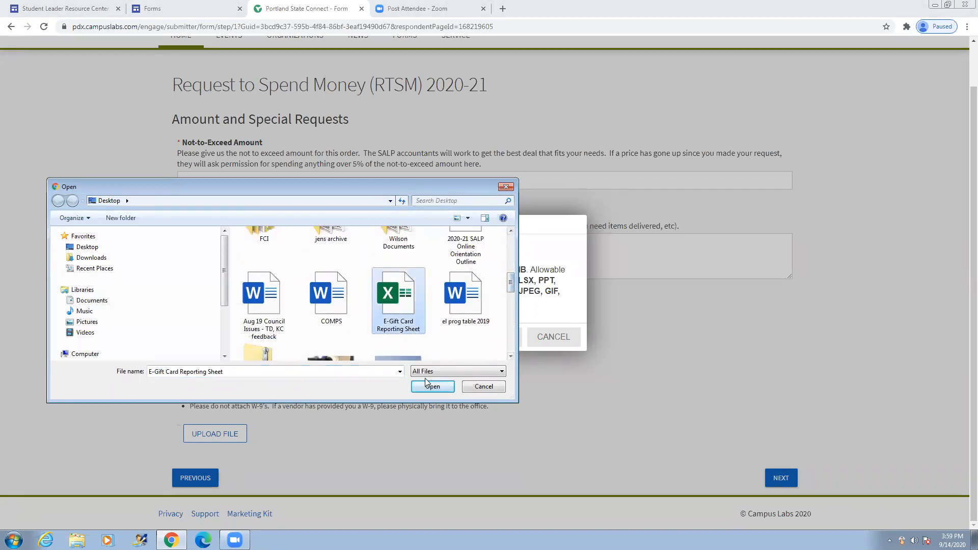
{"action": "left_click", "coordinate": [431, 387]}
{"action": "left_click", "coordinate": [499, 336]}
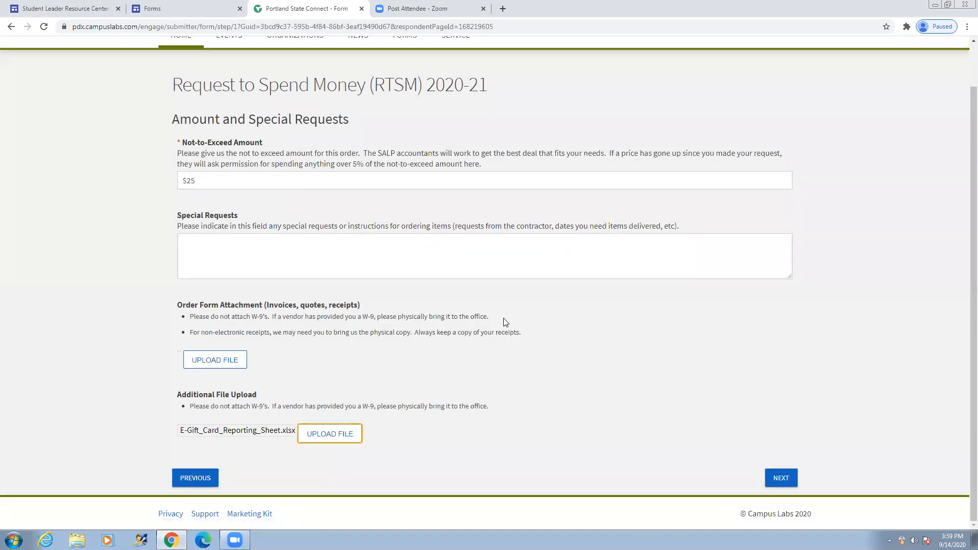
Proceed past Amount and Special Requests and skip the admin-only Approval page without filling it in.
{"action": "left_click", "coordinate": [786, 478]}
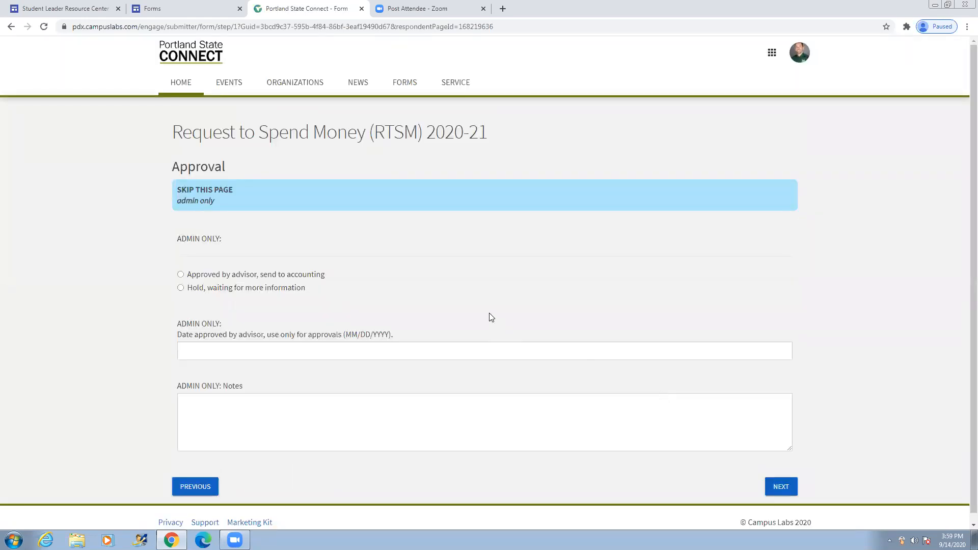
{"action": "scroll", "coordinate": [489, 313], "scroll_direction": "down", "scroll_amount": 1}
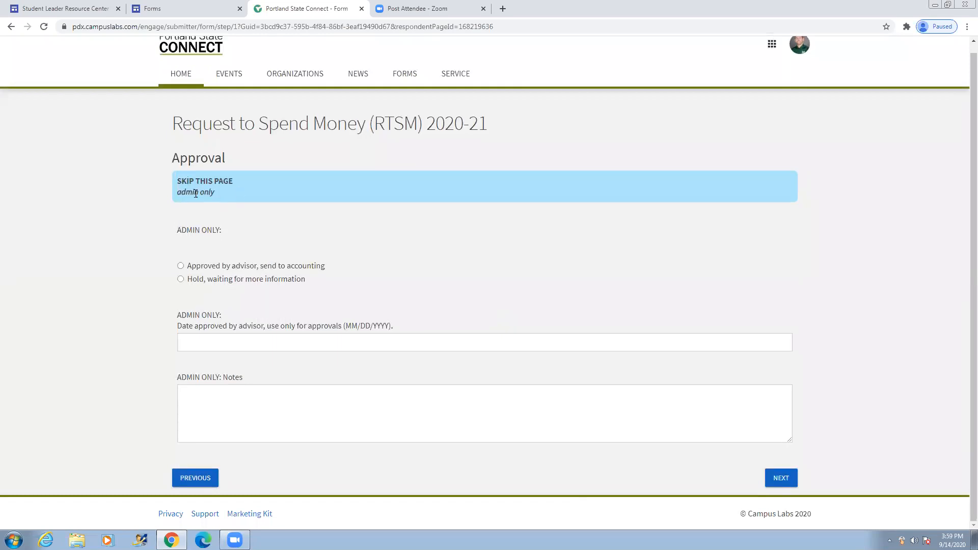
{"action": "left_click", "coordinate": [782, 476]}
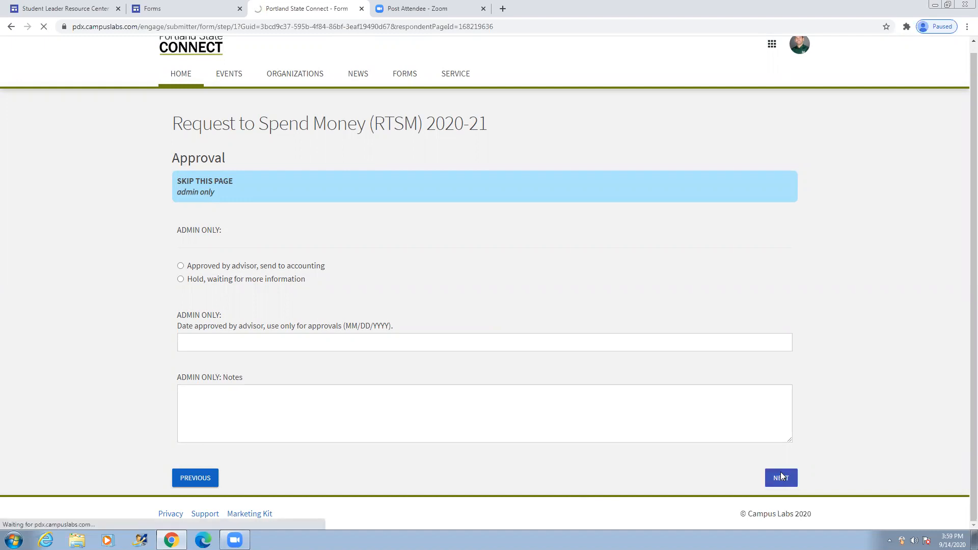